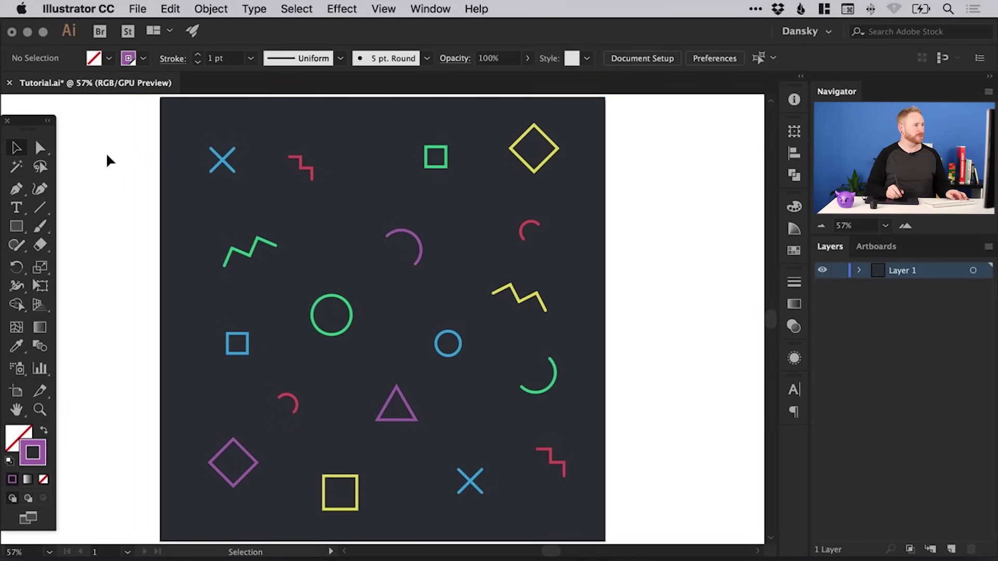
# Try moving the dark background square, undo it, and briefly check the Swatches panel.
pyautogui.moveTo(192, 142); pyautogui.dragTo(162, 154)
pyautogui.press('super+z')
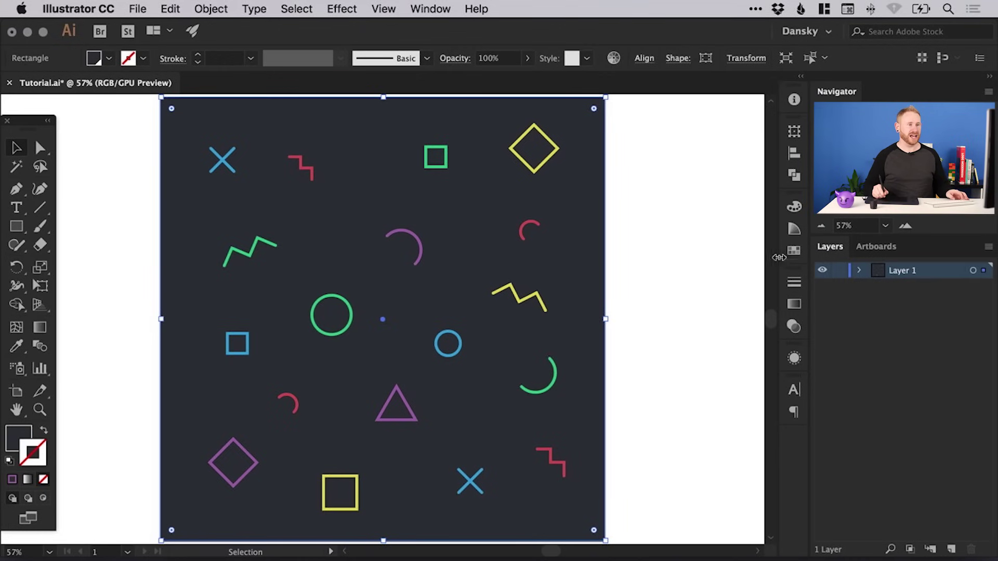
pyautogui.click(794, 251)
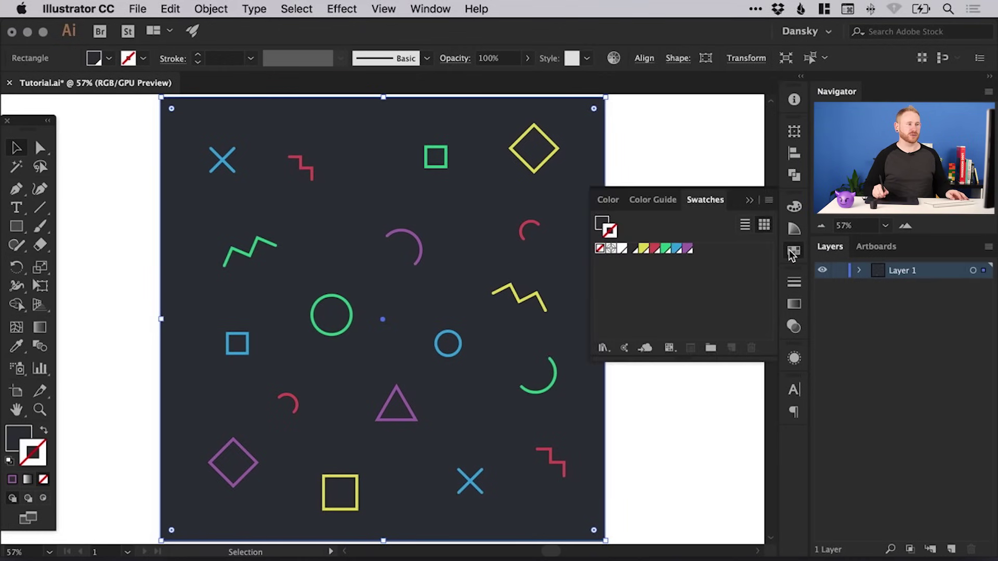
pyautogui.click(791, 253)
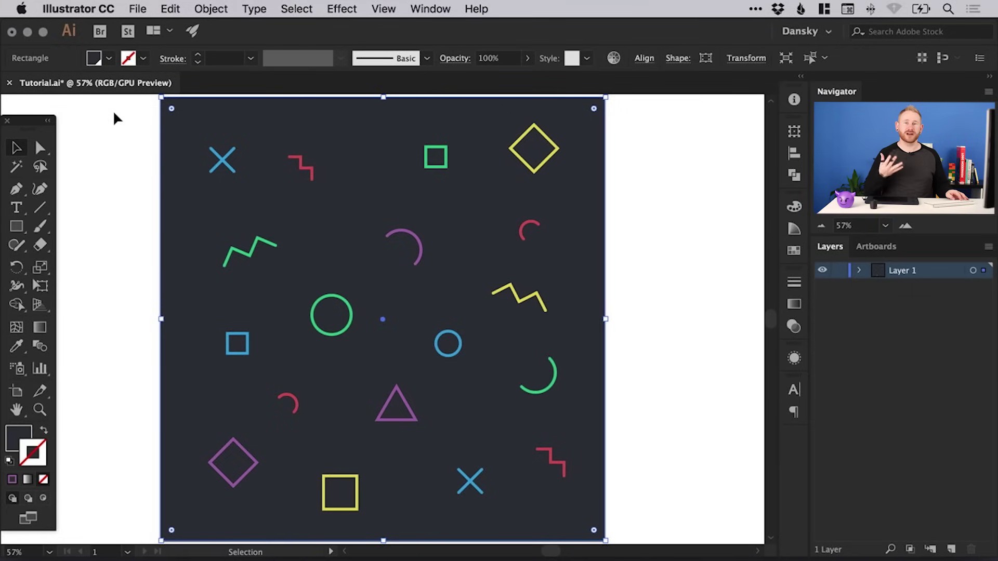
# Marquee-select every doodle plus the navy square, group them with Object > Group, then deselect.
pyautogui.moveTo(104, 115); pyautogui.dragTo(608, 520)
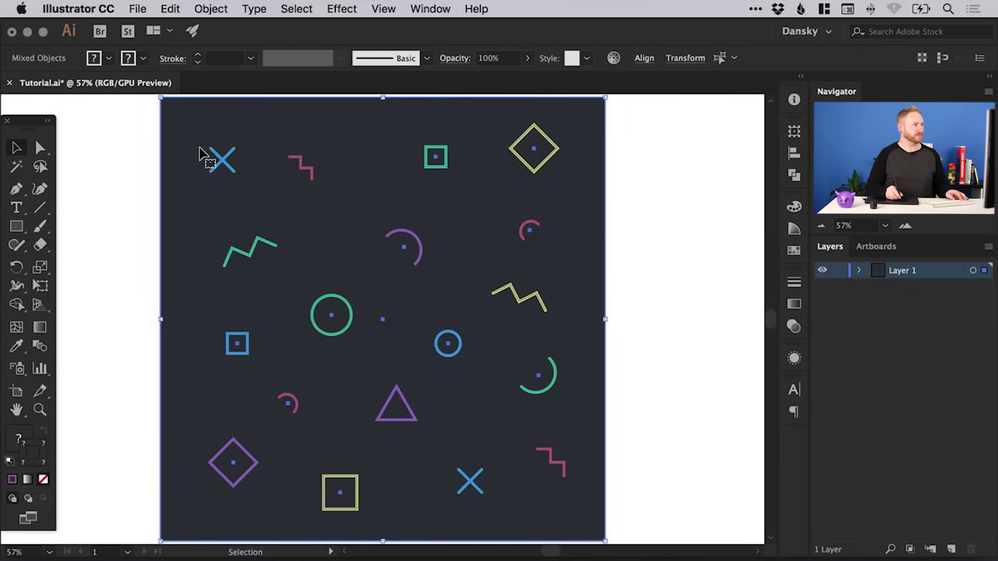
pyautogui.click(210, 8)
pyautogui.click(219, 72)
pyautogui.moveTo(403, 292); pyautogui.dragTo(441, 323)
pyautogui.click(692, 245)
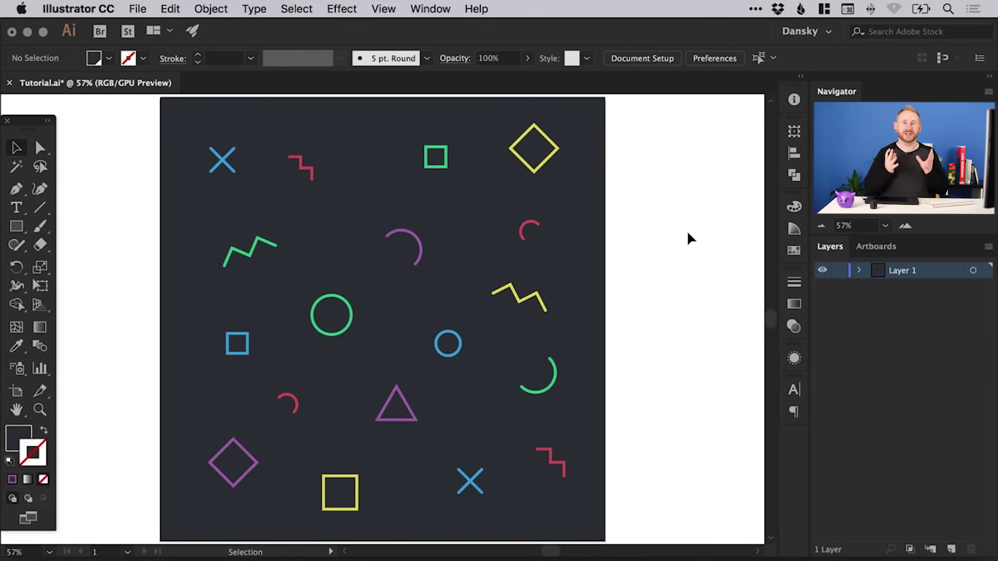
# Drag the artwork into Swatches as a trial pattern swatch, then discard it.
pyautogui.click(785, 252)
pyautogui.press('super+a')
pyautogui.moveTo(290, 248); pyautogui.dragTo(702, 292)
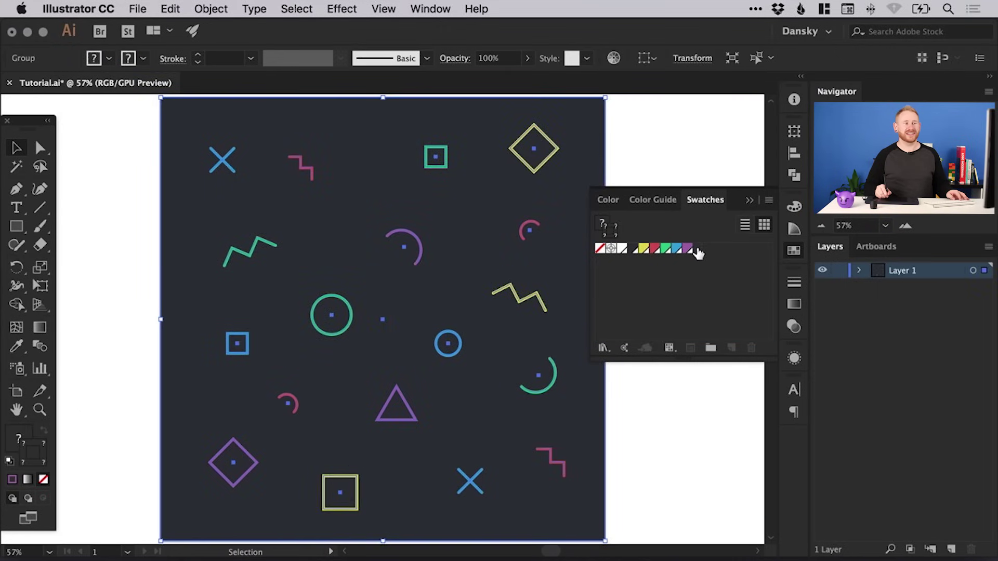
pyautogui.doubleClick(695, 250)
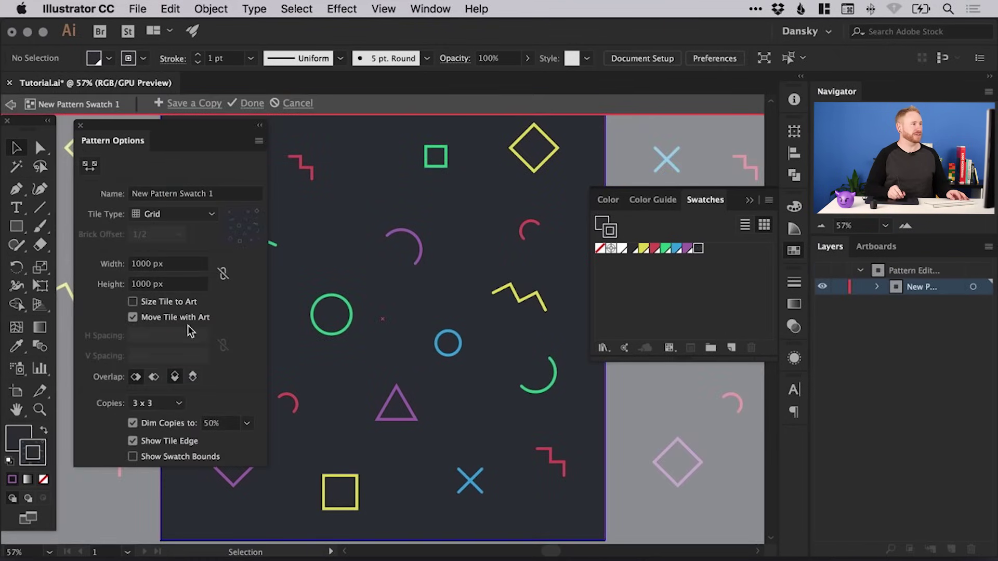
pyautogui.click(81, 127)
pyautogui.press('Escape')
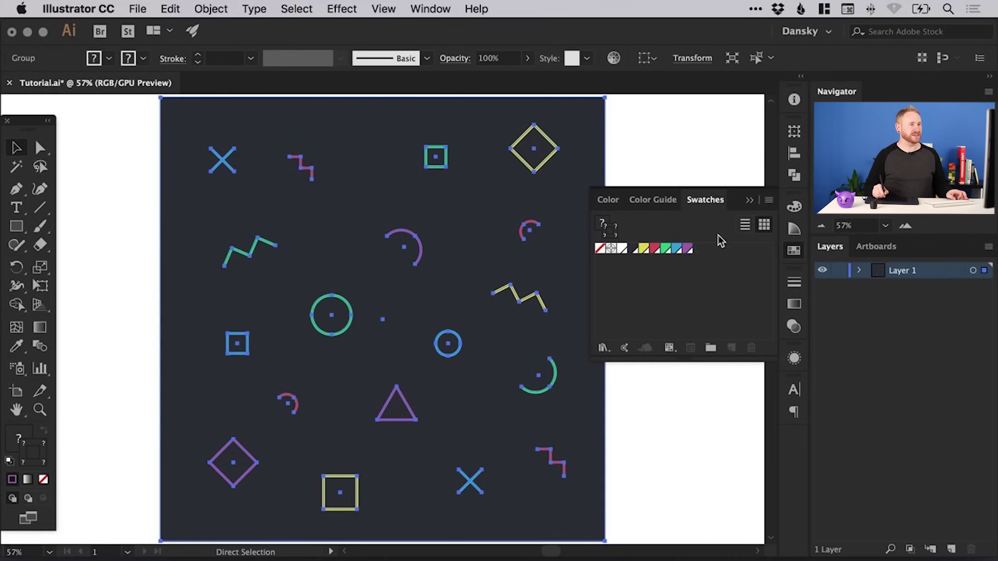
pyautogui.click(793, 249)
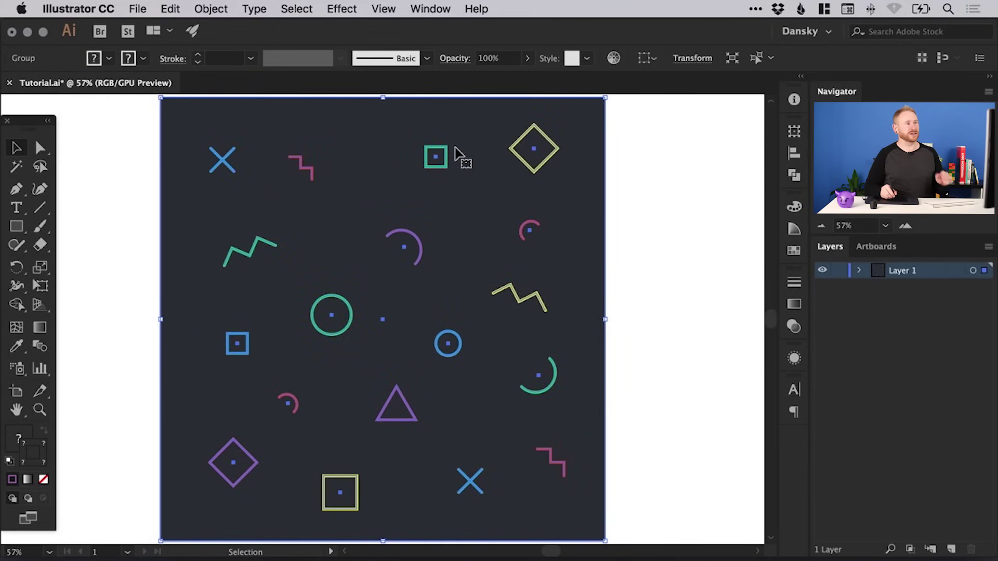
# Open the Pattern Options panel from the Window menu.
pyautogui.click(428, 9)
pyautogui.scroll(-5, 494, 442)
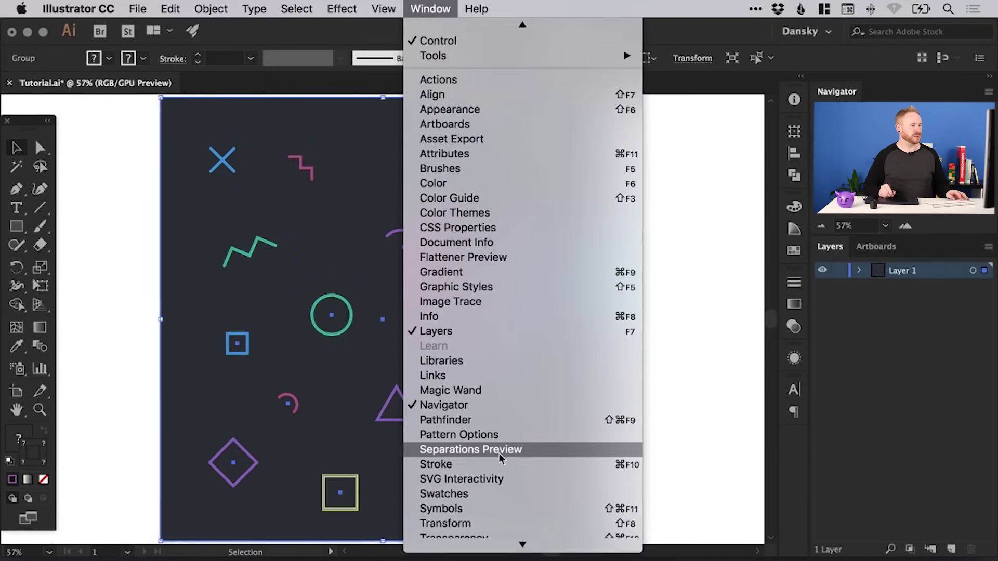
pyautogui.click(502, 435)
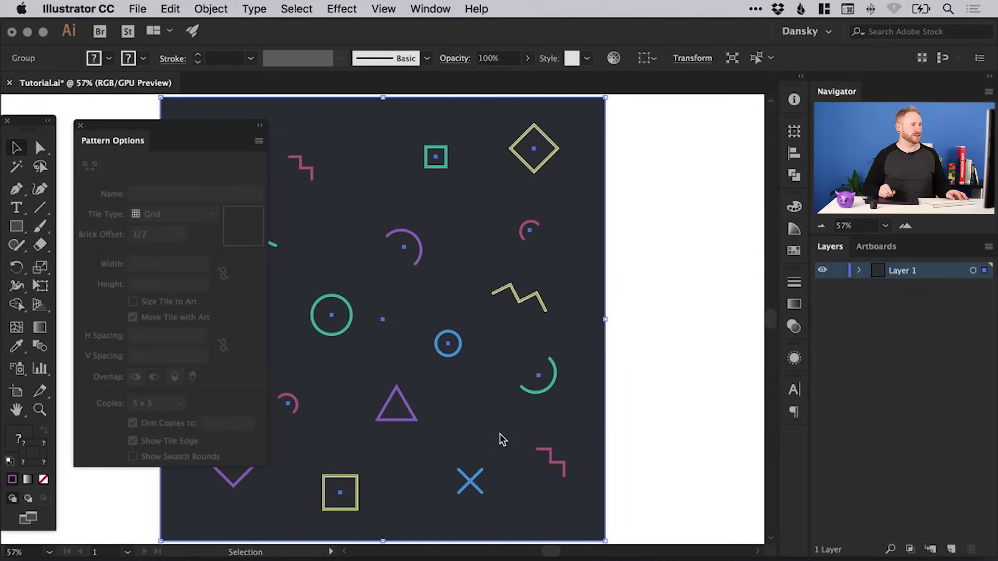
# Make a pattern from the grouped doodles and zoom out to center the 3 x 3 tile preview.
pyautogui.click(259, 141)
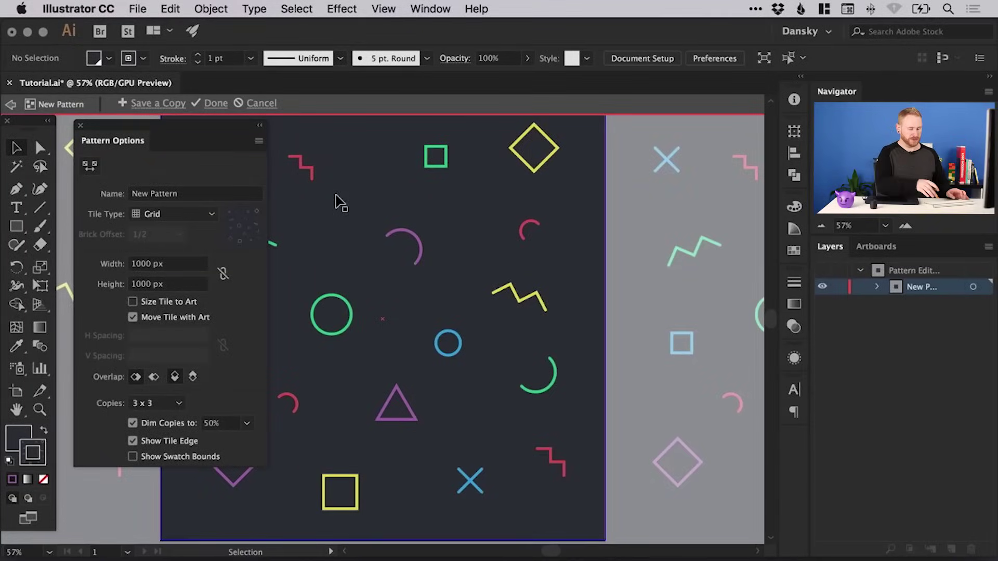
pyautogui.press('super+minus')
pyautogui.press('super+minus')
pyautogui.press('super+minus')
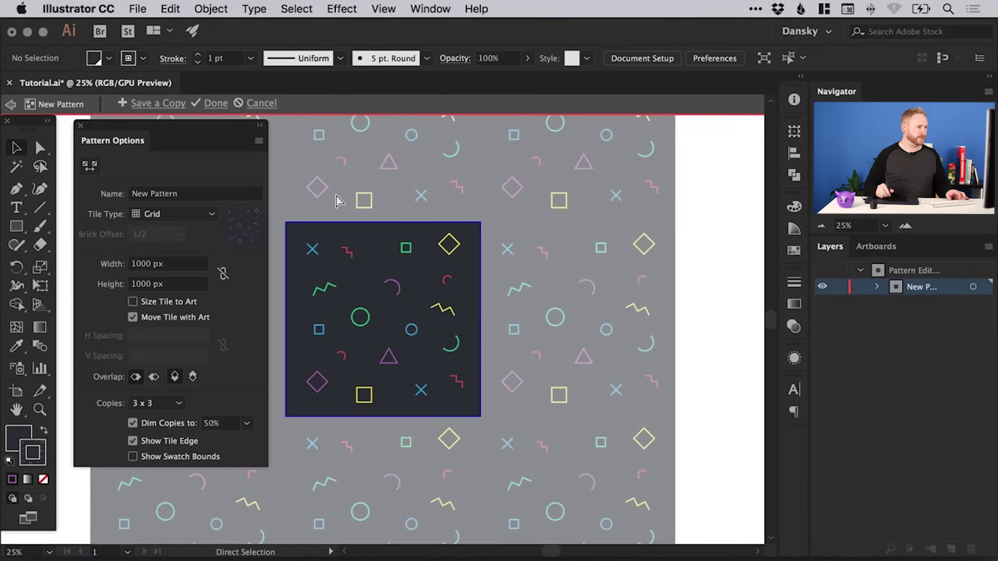
pyautogui.moveTo(600, 255); pyautogui.dragTo(659, 259)
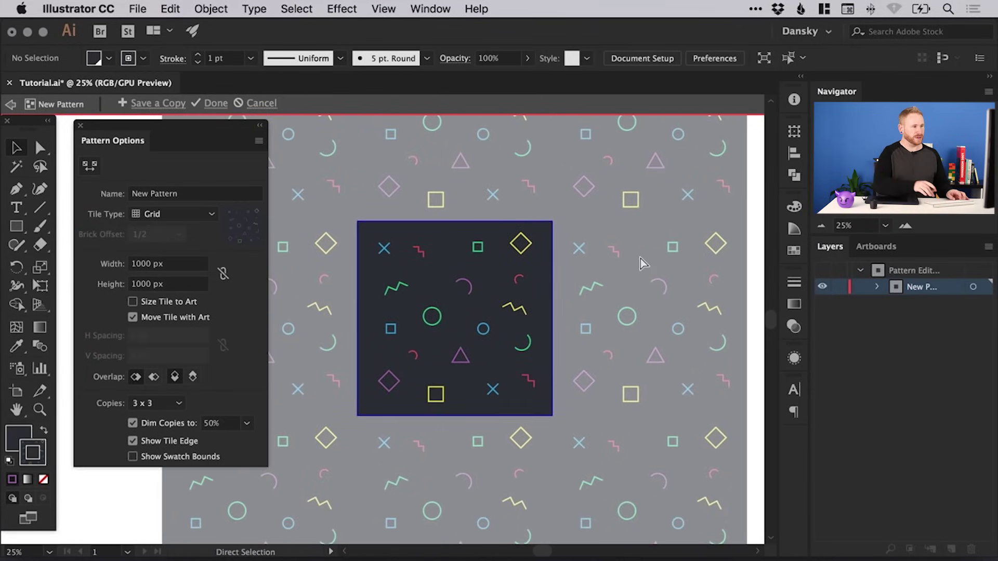
pyautogui.press('super+minus')
pyautogui.press('v')
pyautogui.moveTo(476, 245); pyautogui.dragTo(555, 272)
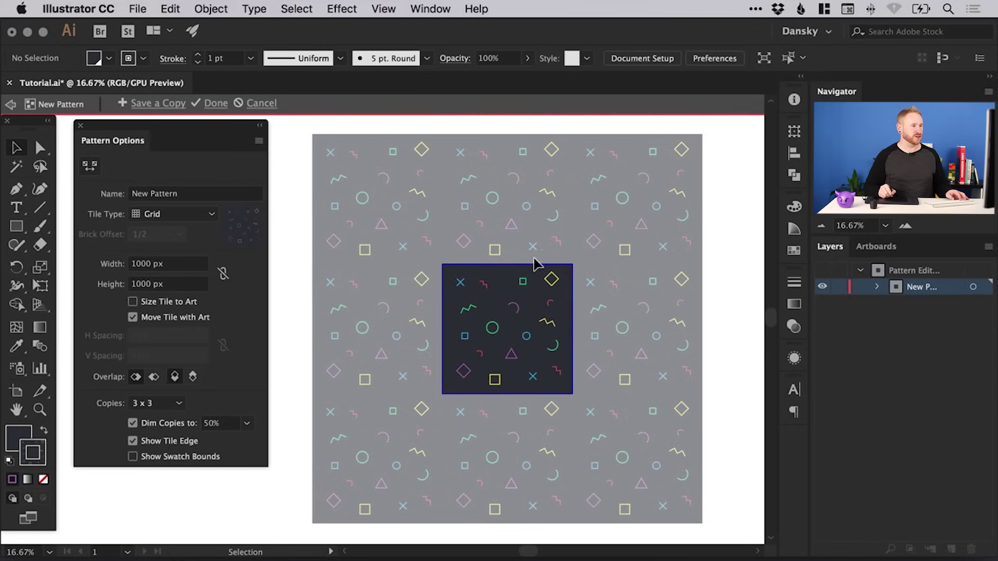
pyautogui.click(190, 196)
# Name the pattern 'Cutesy Wallpaper' and try Brick by Row, then Brick by Column tiling.
pyautogui.write('Cute')
pyautogui.write('sy W')
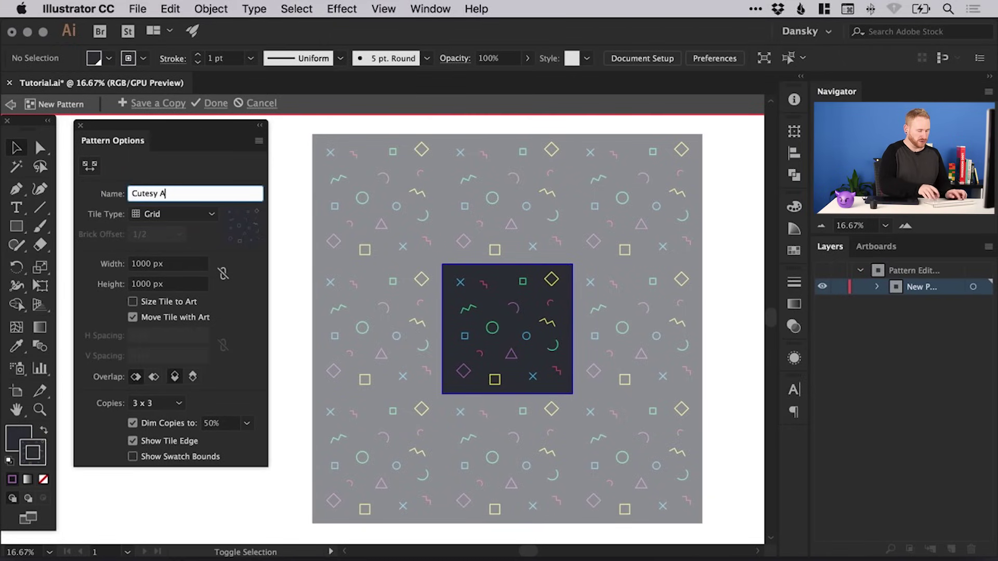
pyautogui.write('allpaper')
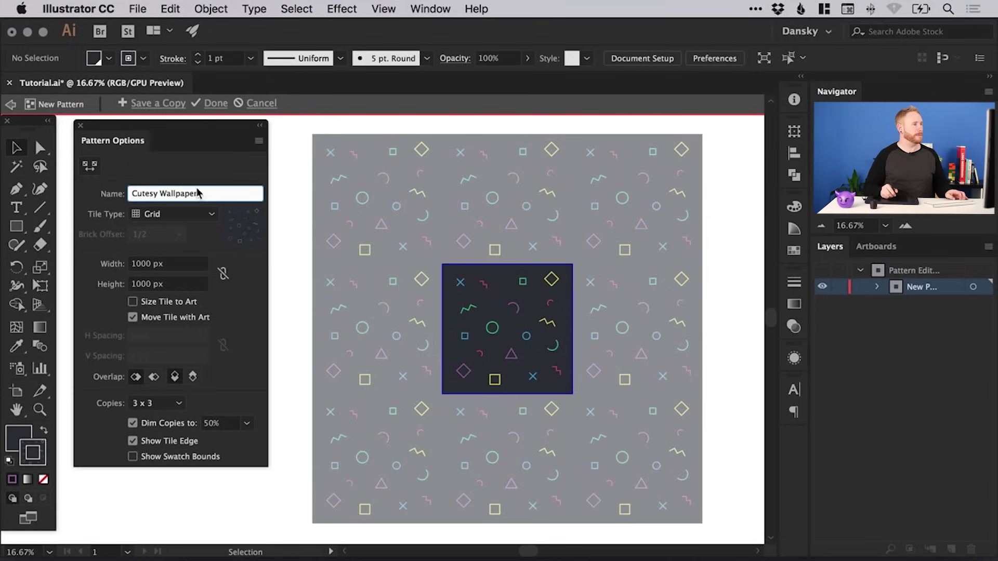
pyautogui.click(178, 221)
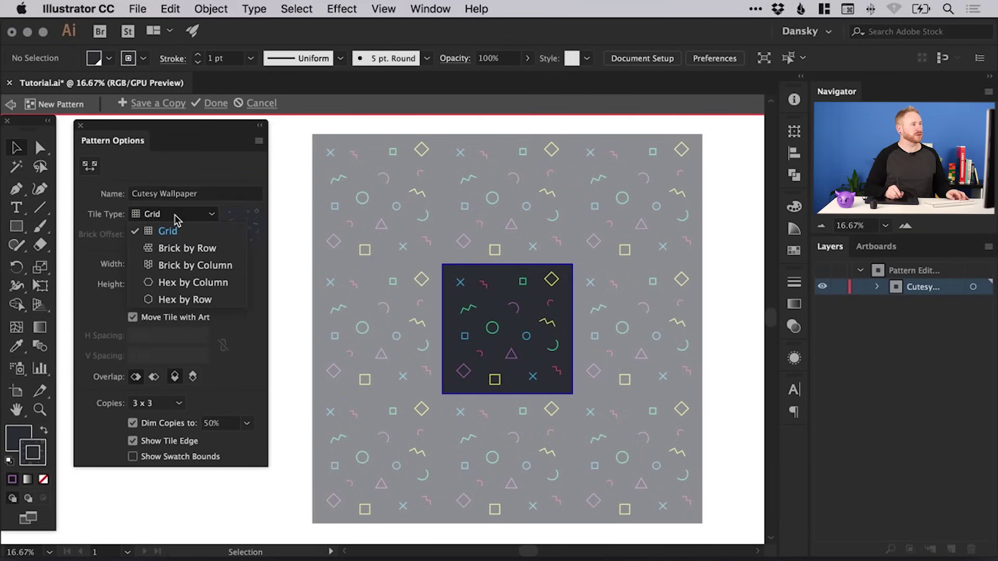
pyautogui.click(179, 249)
pyautogui.click(182, 213)
pyautogui.click(179, 266)
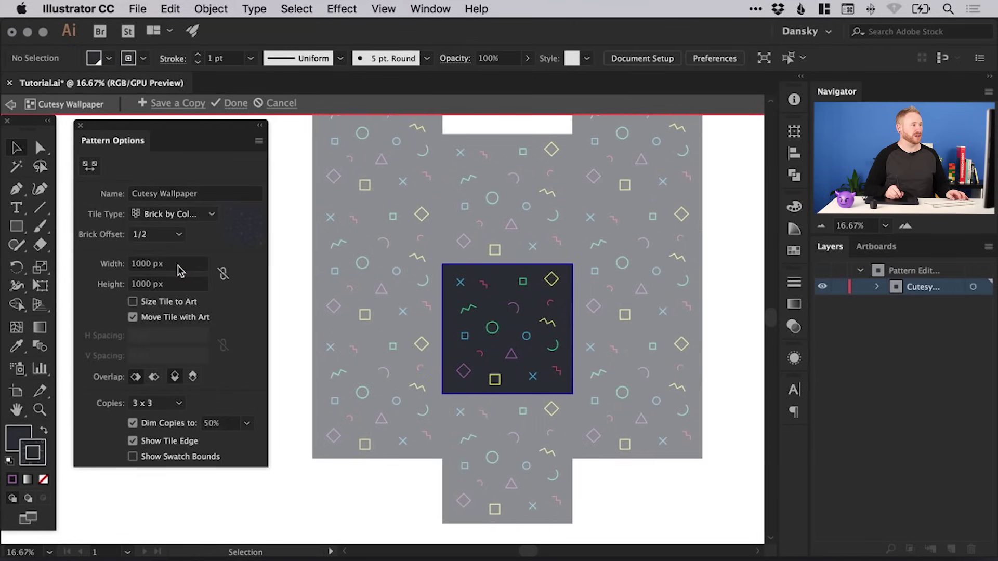
# Try Hex by Column and Hex by Row tiling, then return to Brick by Column.
pyautogui.click(177, 216)
pyautogui.click(172, 216)
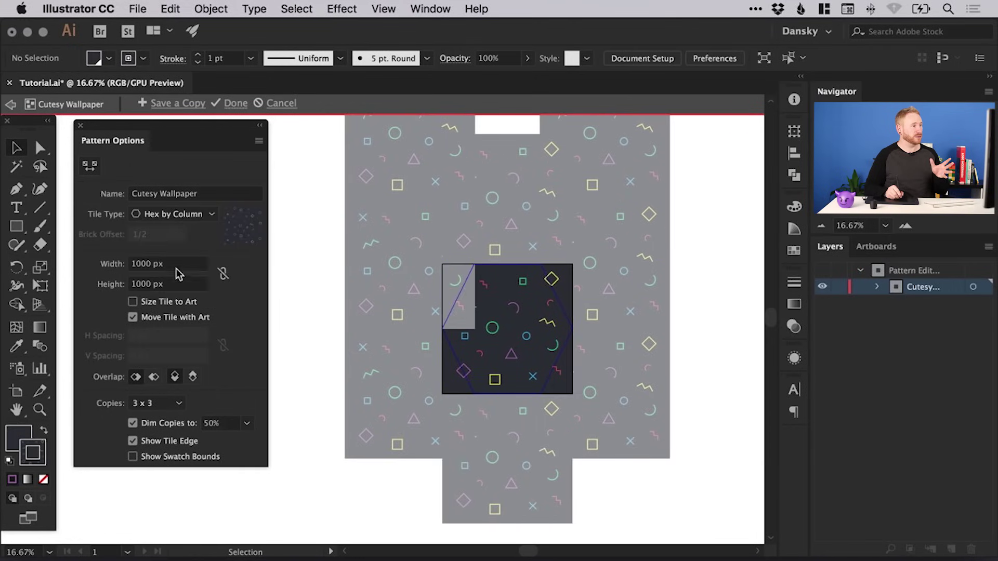
pyautogui.click(179, 221)
pyautogui.click(178, 238)
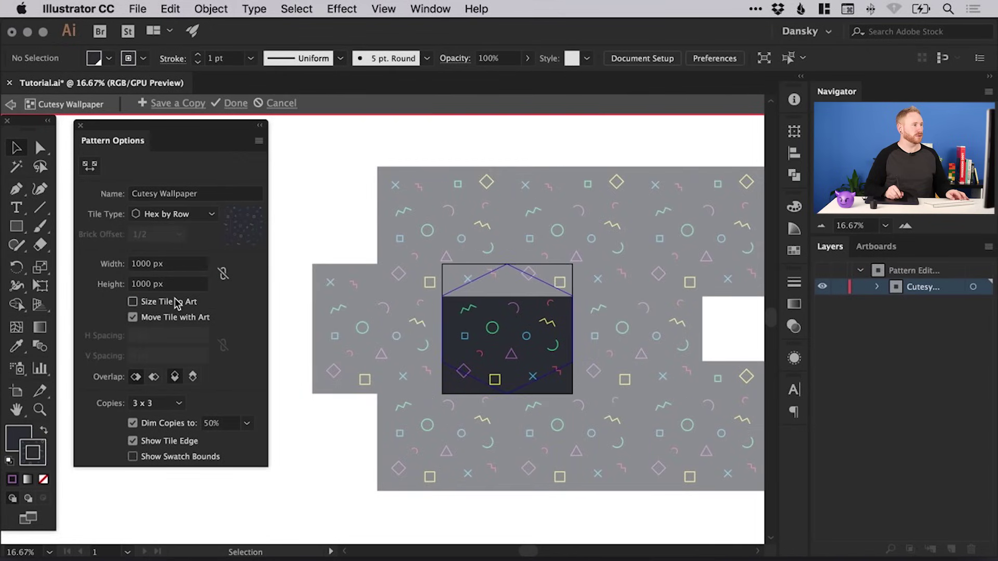
pyautogui.click(179, 218)
pyautogui.click(180, 266)
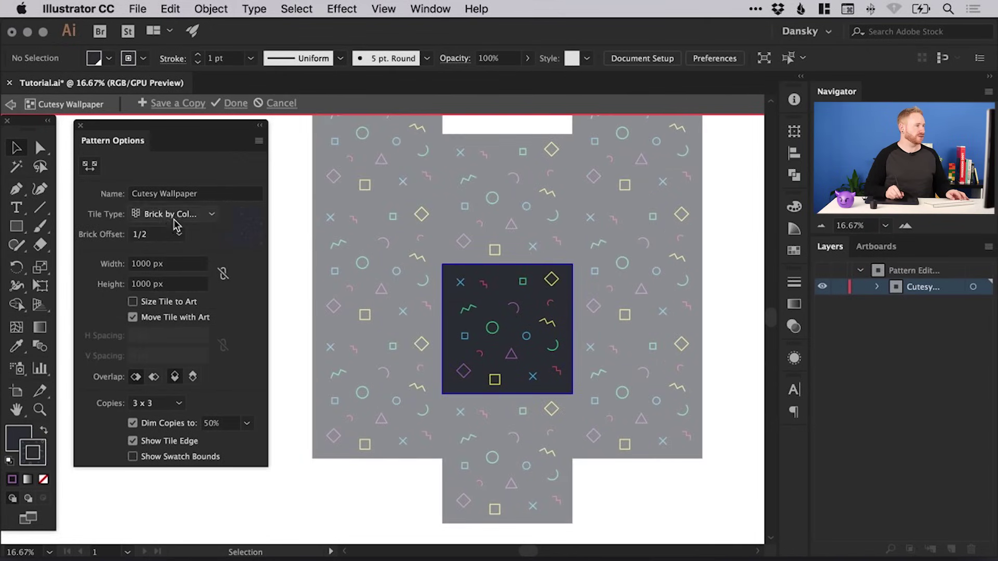
# Set the brick offset to 1/5, then switch the tile type back to Grid.
pyautogui.click(165, 238)
pyautogui.click(166, 338)
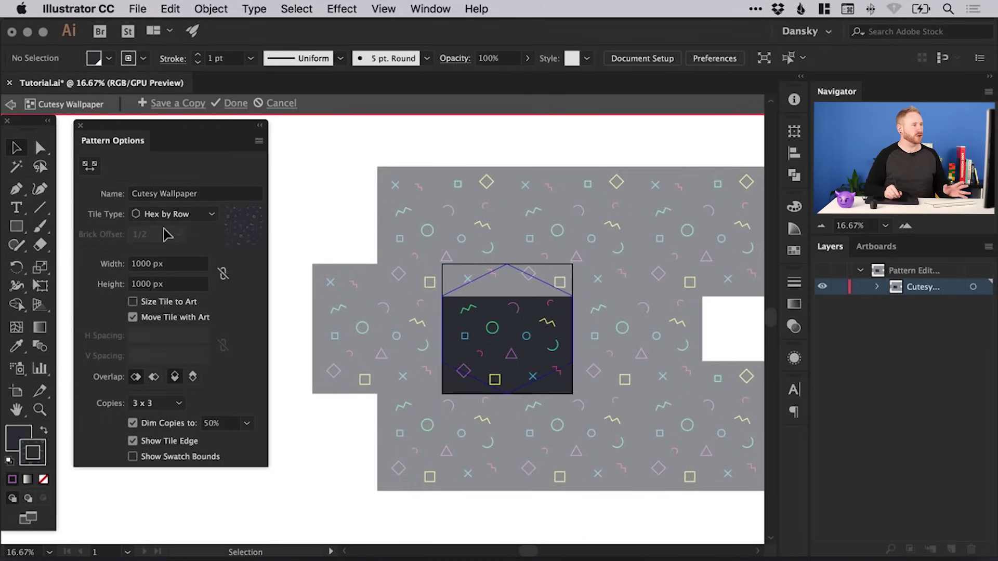
pyautogui.click(192, 217)
pyautogui.click(196, 231)
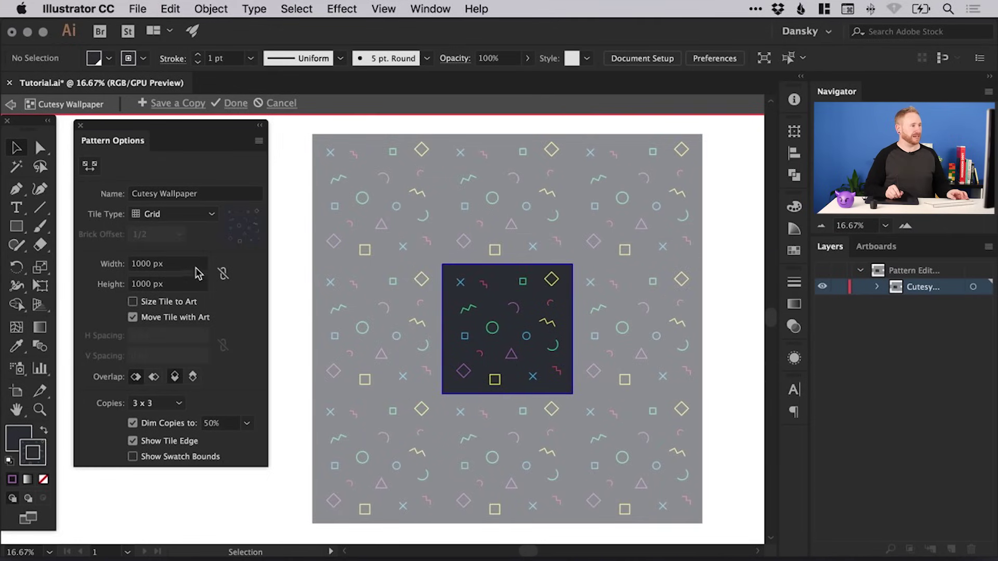
# Link tile width and height, try 500 then 1000 px, and enable Size Tile to Art and Move Tile with Art.
pyautogui.click(223, 274)
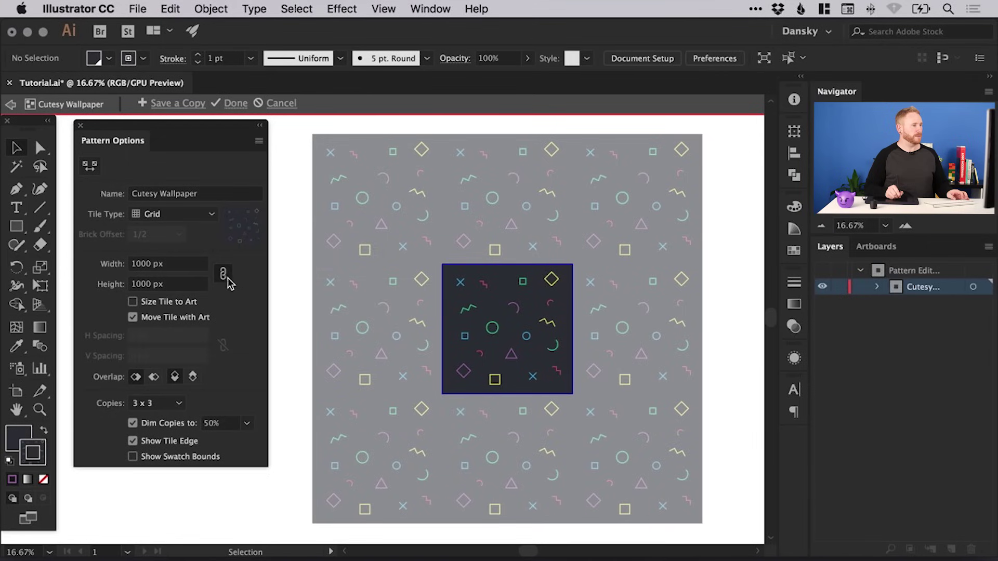
pyautogui.click(188, 266)
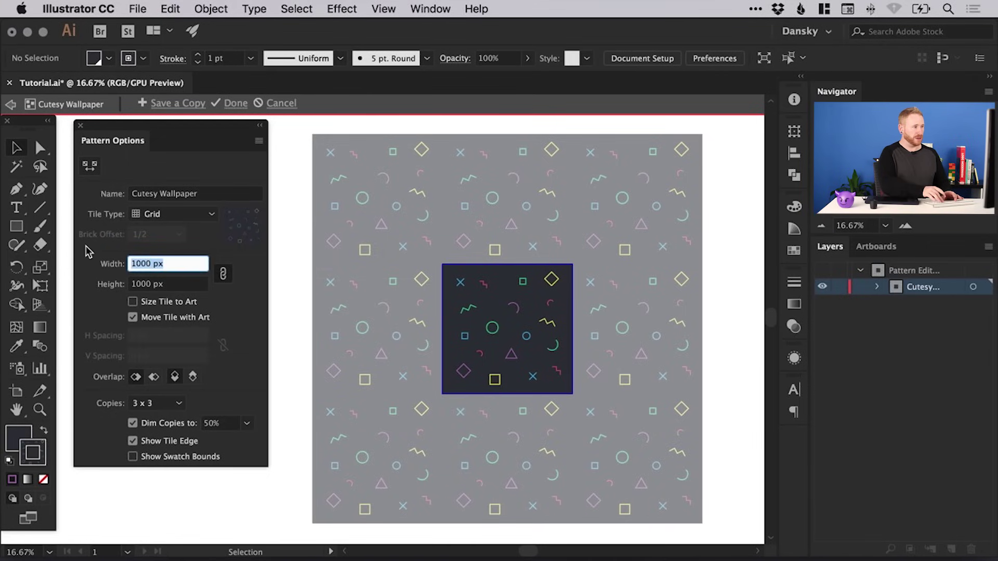
pyautogui.write('500')
pyautogui.press('Tab')
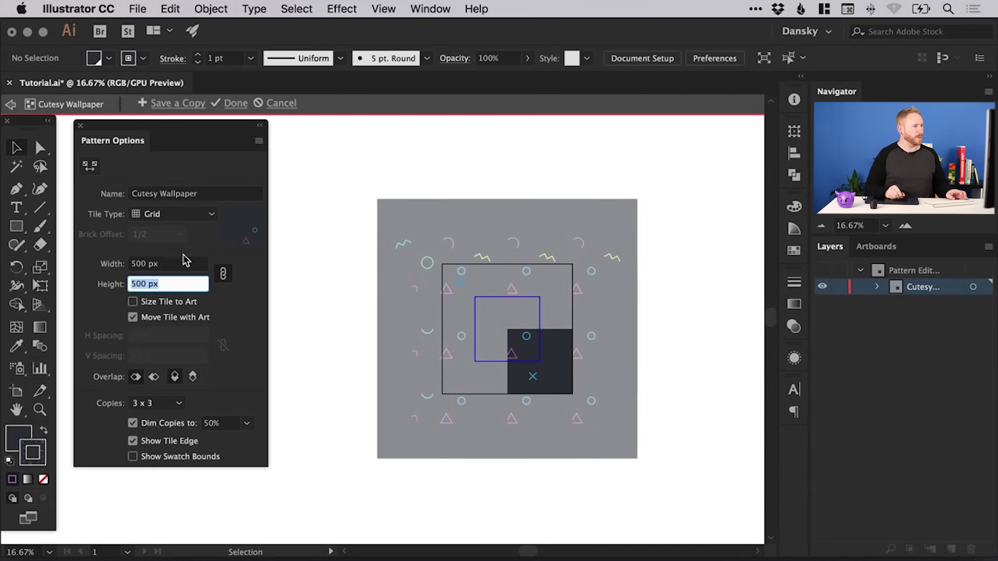
pyautogui.hotkey('shift', 'Tab')
pyautogui.write('1000')
pyautogui.press('Tab')
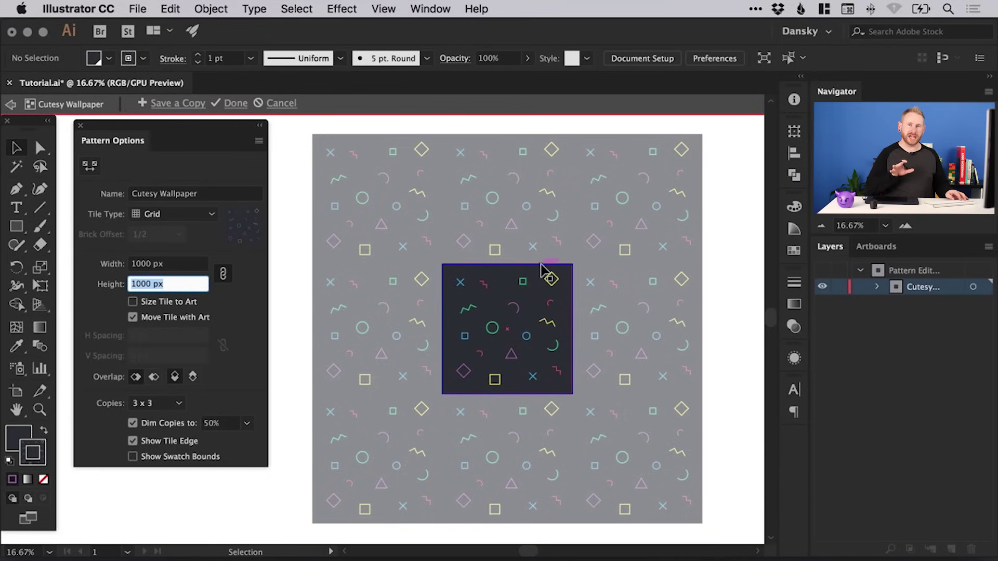
pyautogui.click(133, 302)
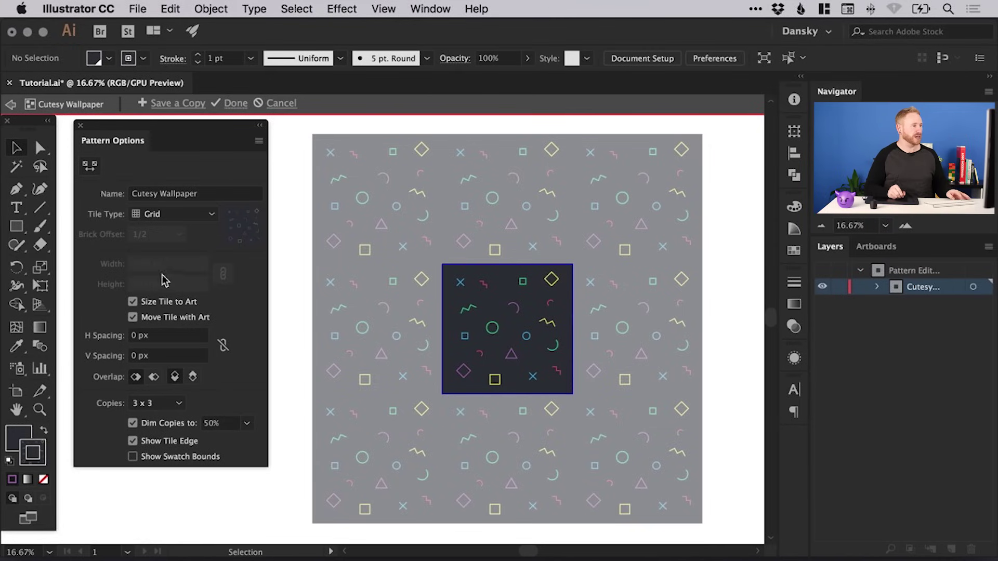
pyautogui.click(133, 317)
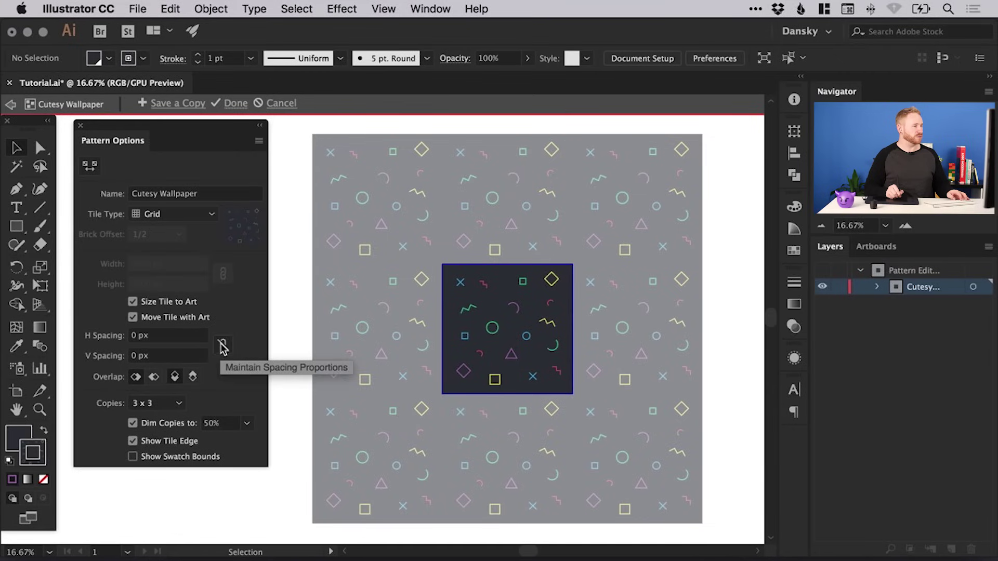
# Try 5 px horizontal and 50 px vertical tile spacing.
pyautogui.click(173, 337)
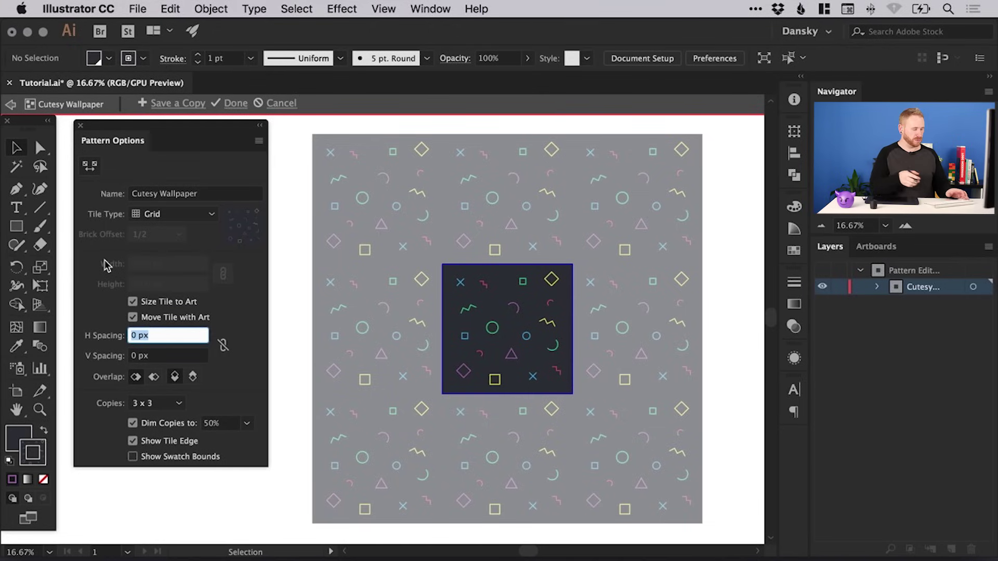
pyautogui.write('5')
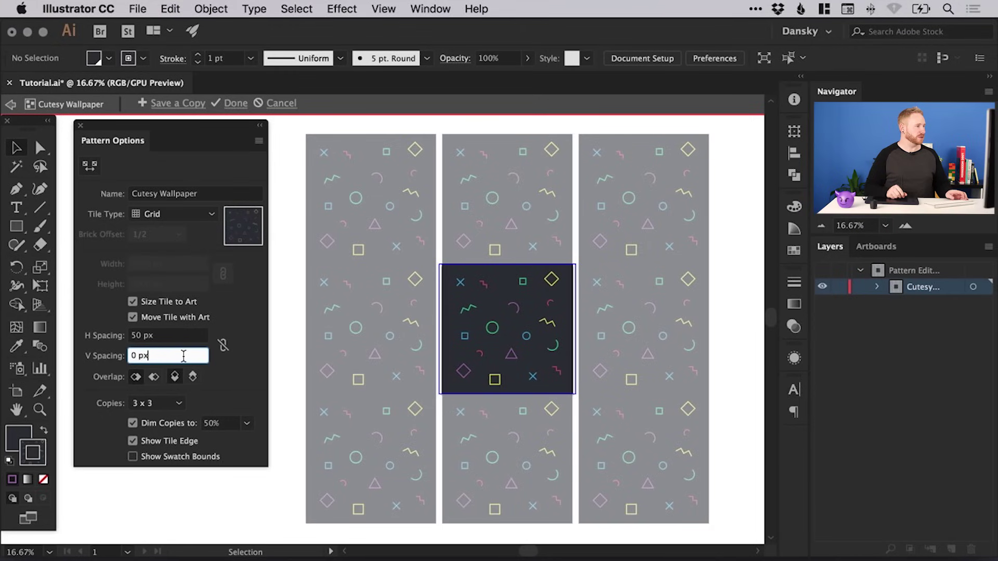
pyautogui.tripleClick(183, 355)
pyautogui.write('50')
pyautogui.press('Tab')
# Link horizontal and vertical spacing and set both to 200 px.
pyautogui.click(222, 345)
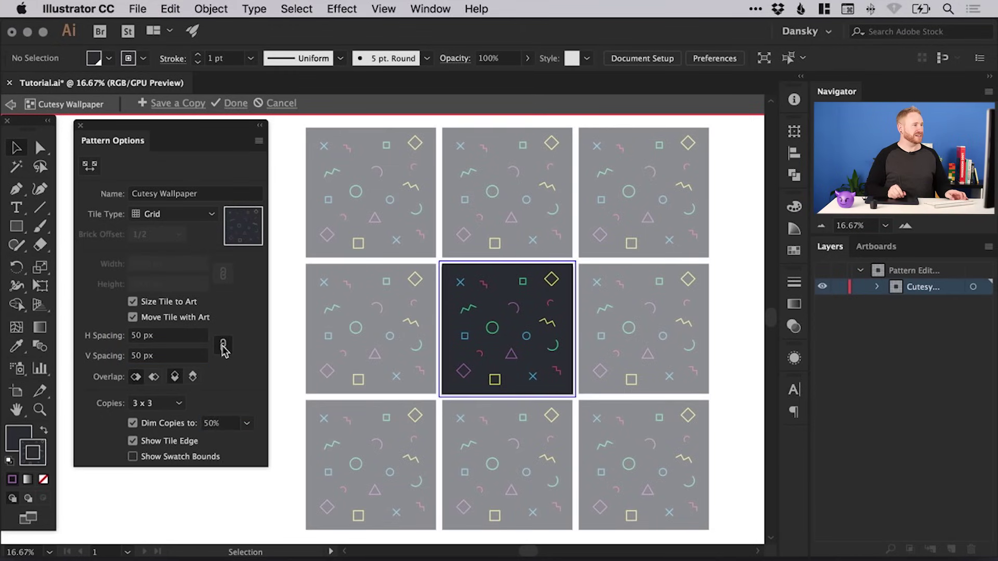
pyautogui.tripleClick(138, 338)
pyautogui.write('2')
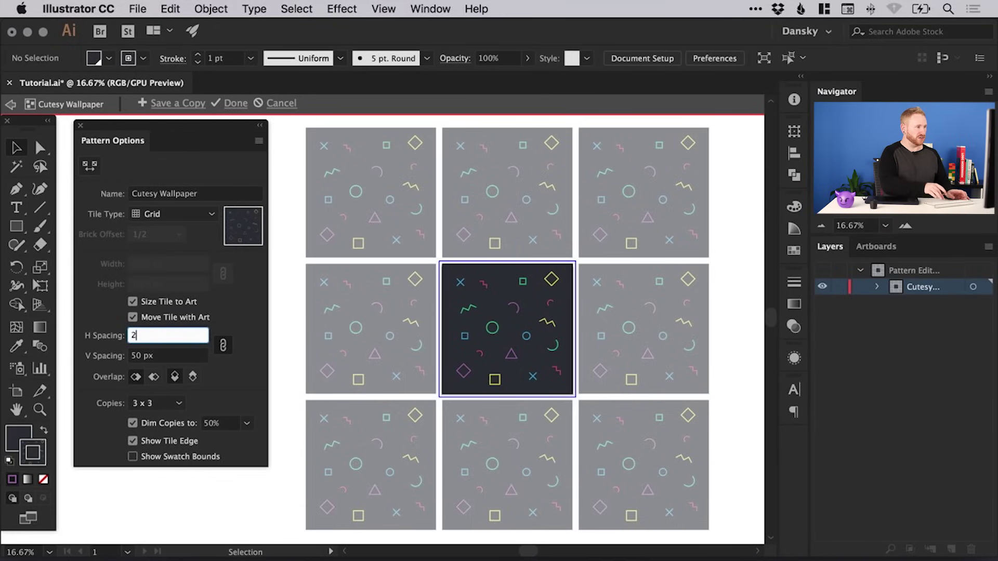
pyautogui.write('00')
pyautogui.press('Tab')
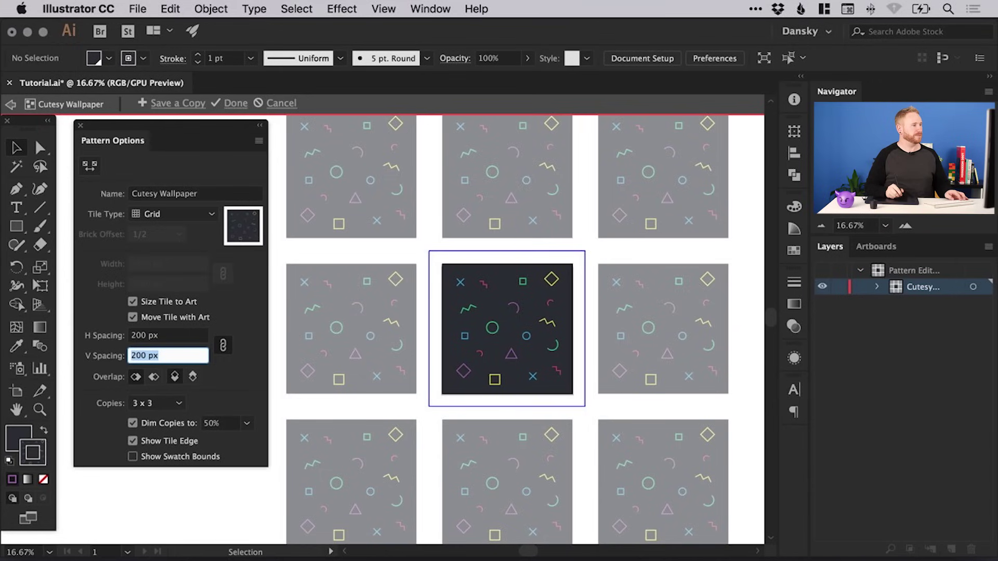
# Reset the linked spacing to 0 px and try a different tile overlap order.
pyautogui.hotkey('shift', 'Tab')
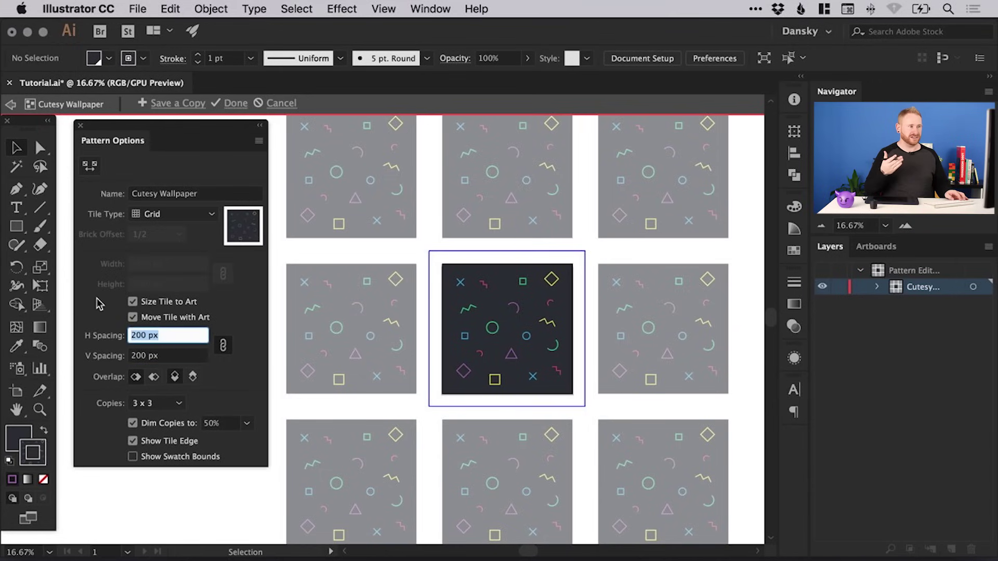
pyautogui.write('0')
pyautogui.press('Tab')
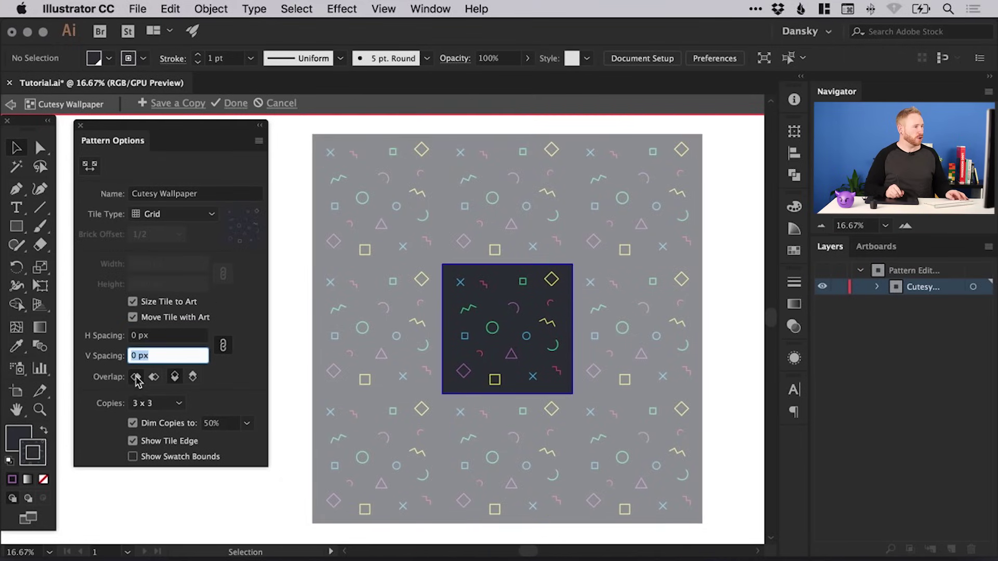
pyautogui.click(155, 378)
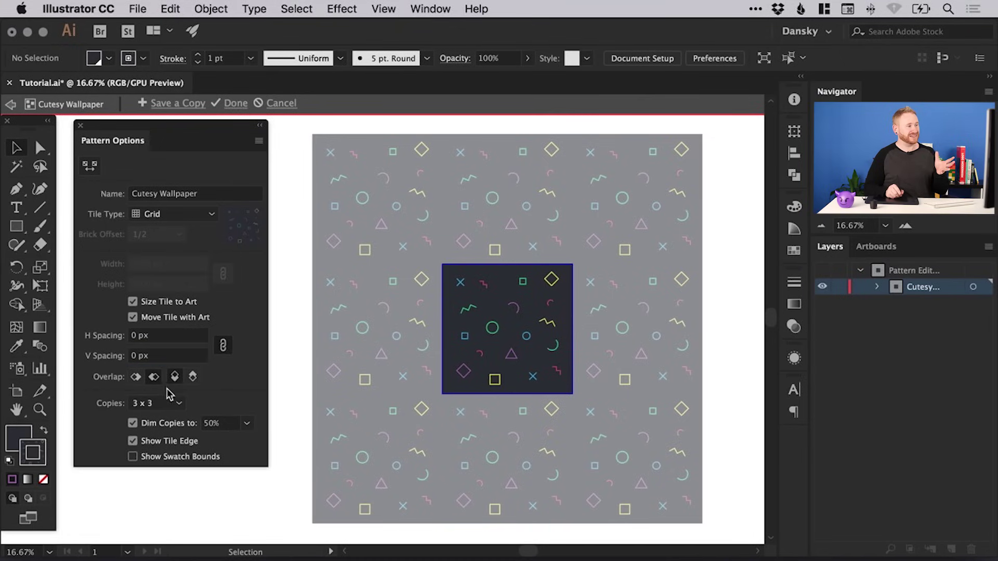
# Restore the overlap order, keep copies dimmed to 50%, hide the tile edge, and preview 7 x 7 copies.
pyautogui.click(137, 377)
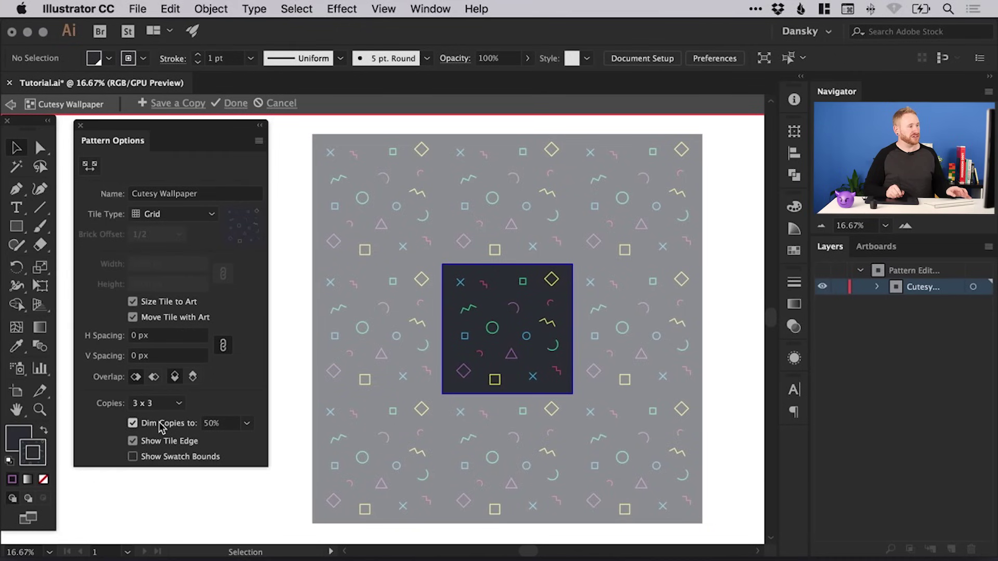
pyautogui.click(161, 423)
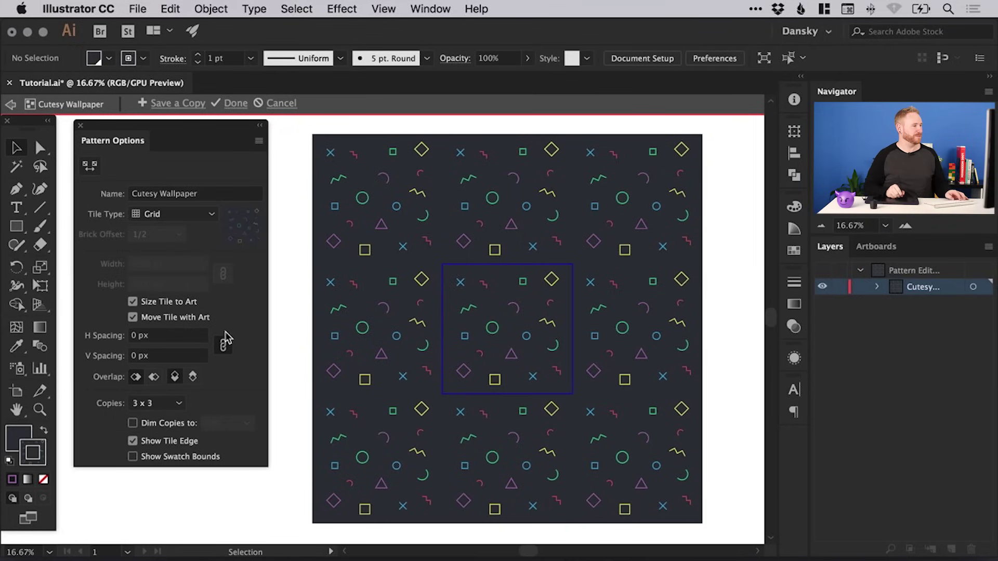
pyautogui.click(152, 425)
pyautogui.click(158, 445)
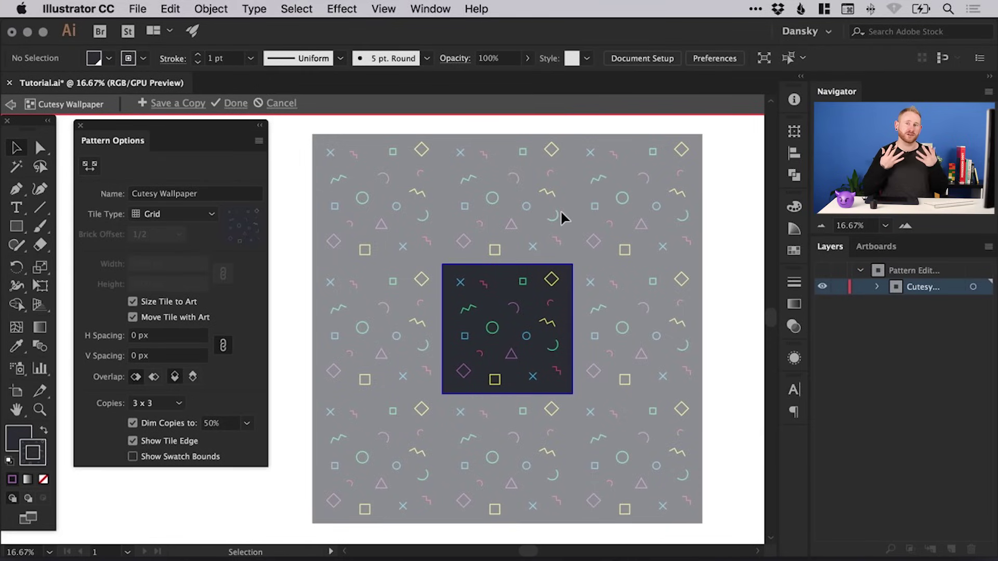
pyautogui.click(178, 404)
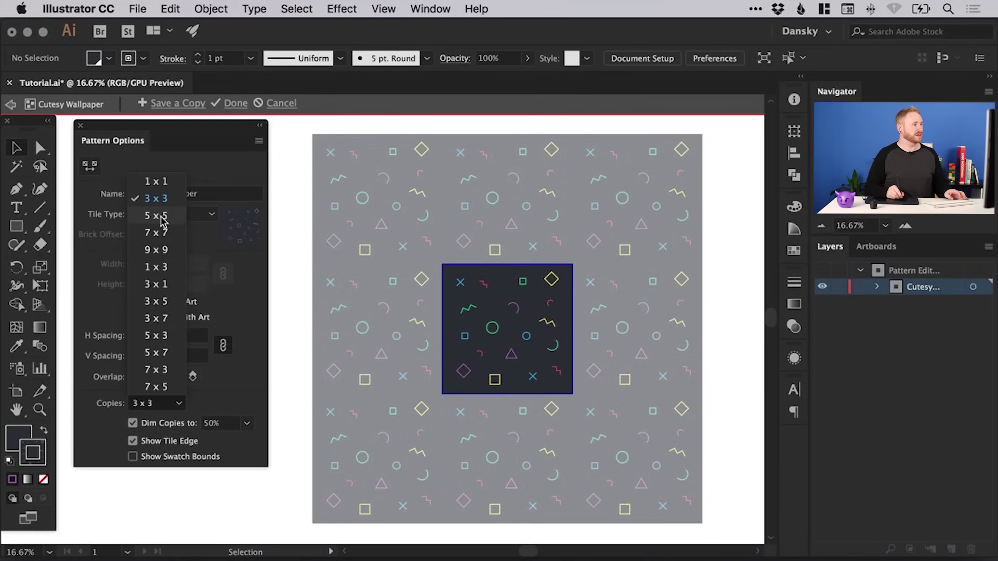
pyautogui.click(158, 232)
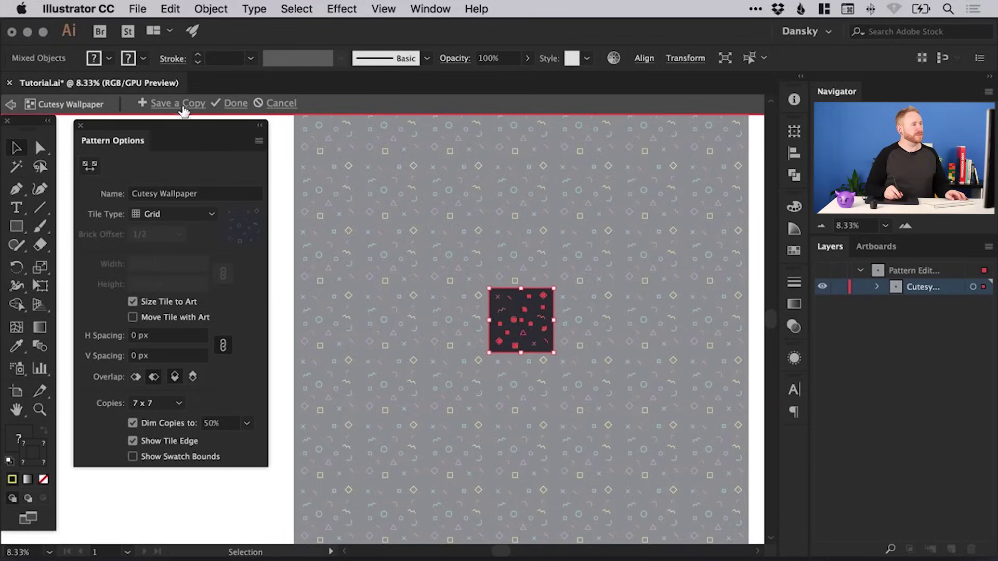
# Finish pattern editing and draw a large square with no stroke.
pyautogui.click(235, 104)
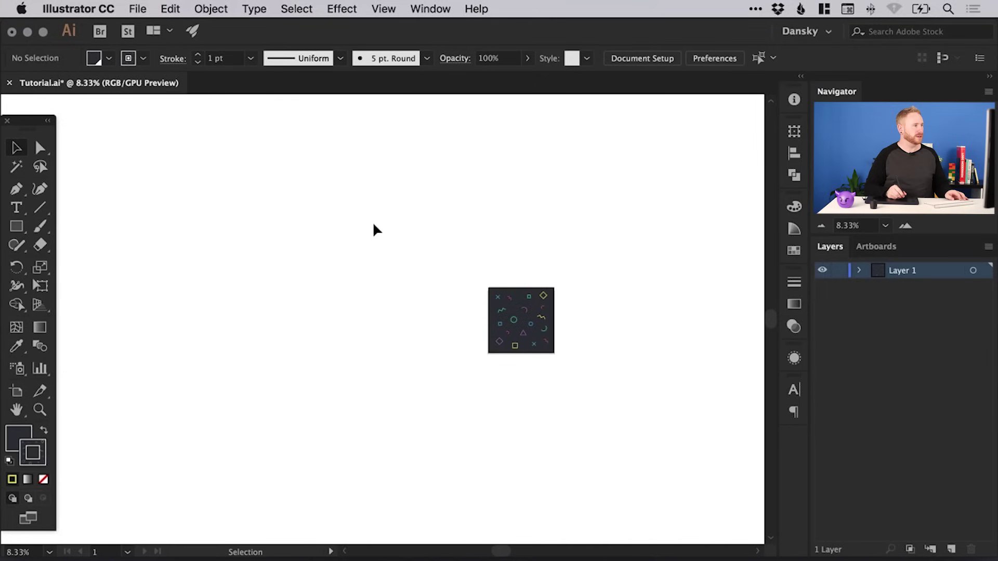
pyautogui.click(16, 226)
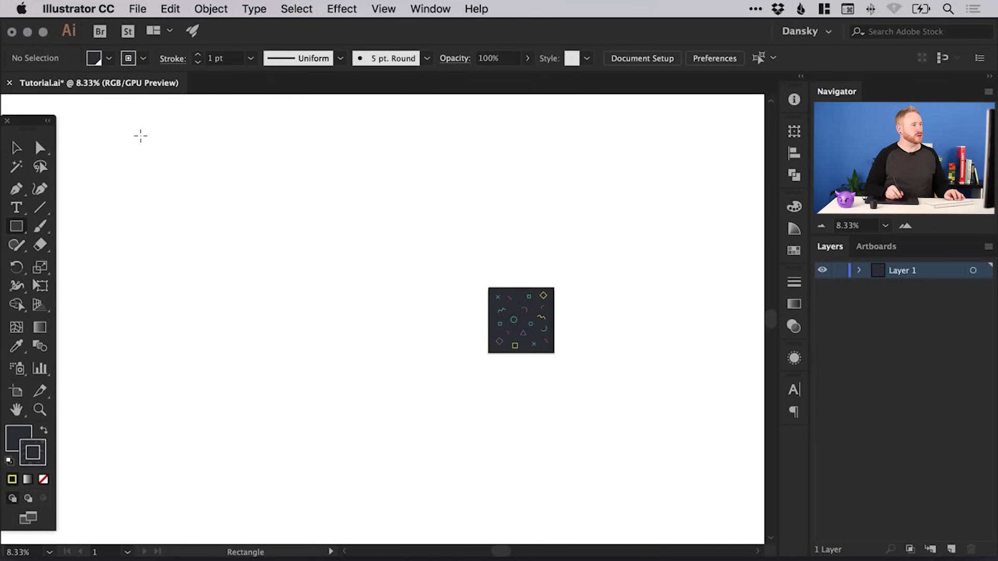
pyautogui.moveTo(120, 145); pyautogui.dragTo(427, 465)
pyautogui.press('v')
pyautogui.click(43, 479)
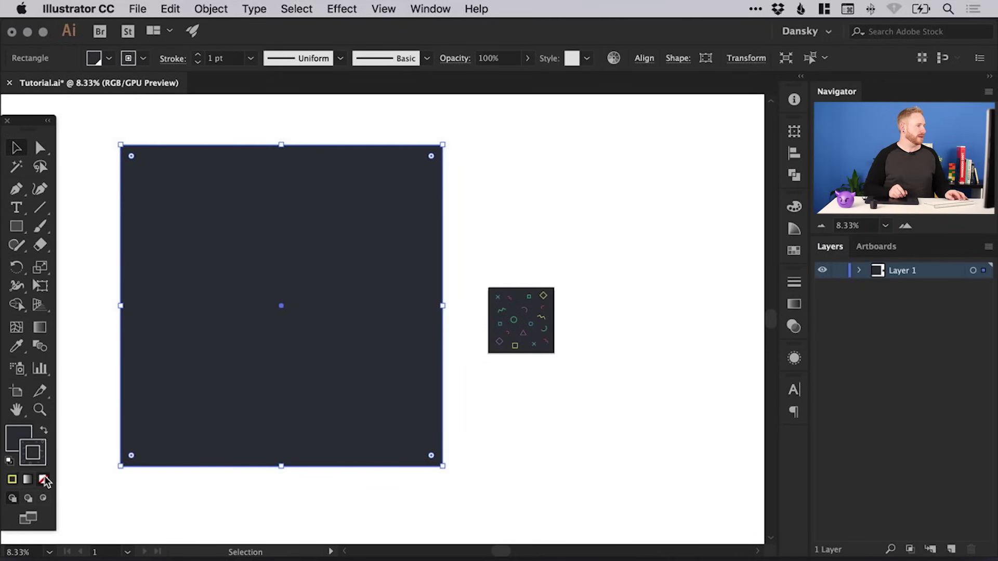
# Fill the square with the Cutesy Wallpaper pattern swatch and deselect it.
pyautogui.click(19, 437)
pyautogui.click(794, 251)
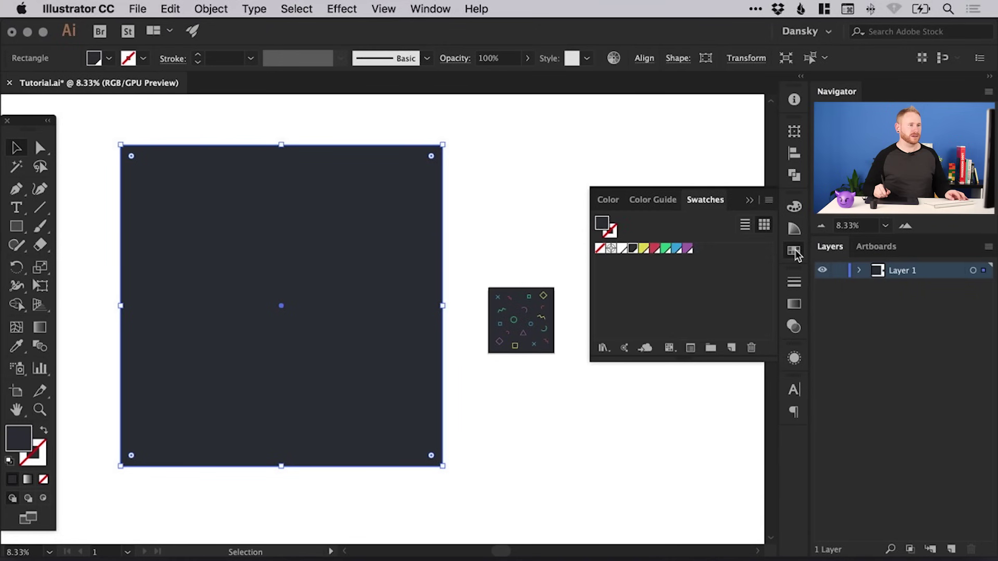
pyautogui.click(698, 250)
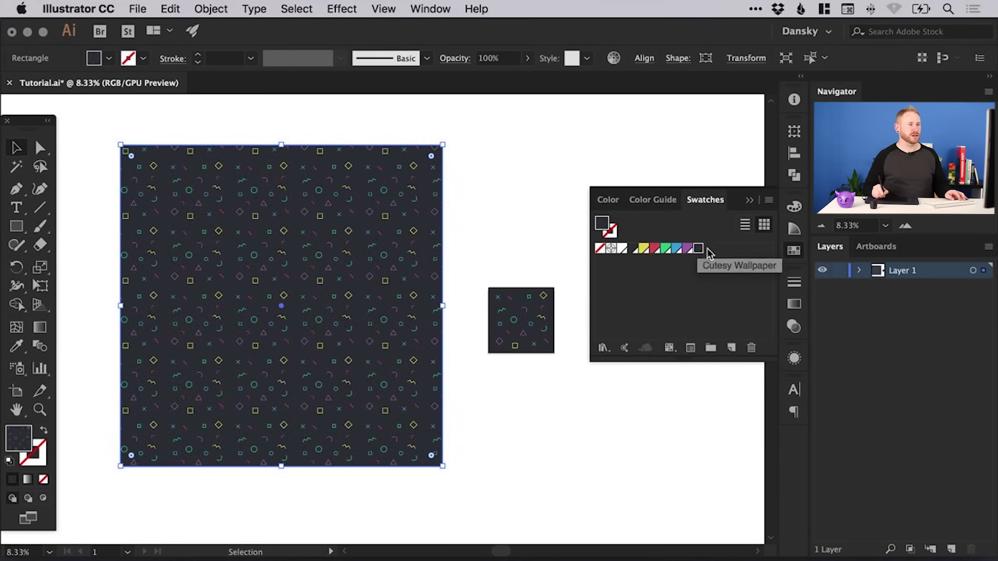
pyautogui.click(793, 251)
pyautogui.click(512, 170)
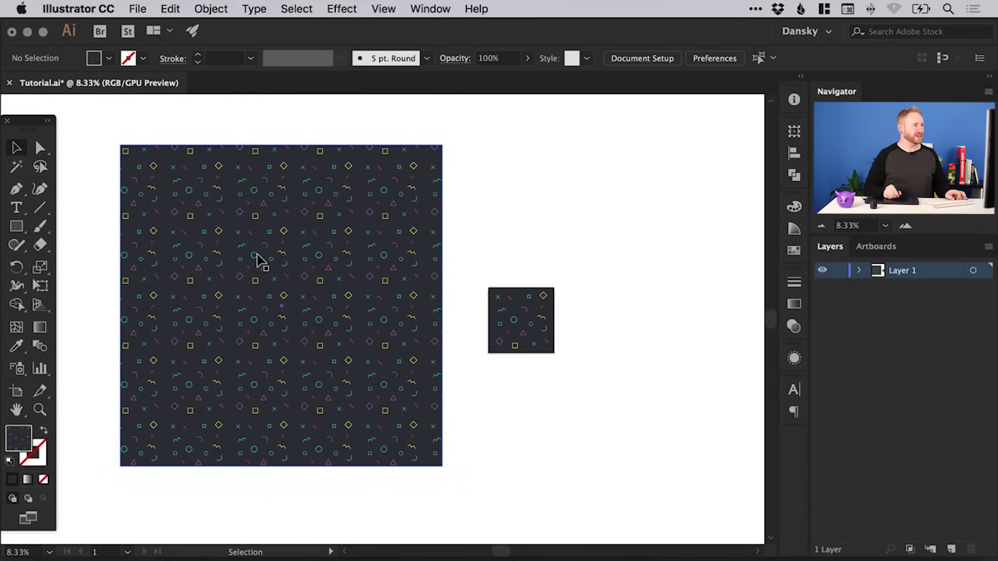
# Zoom in and pan across the patterned square to inspect the seamless tiling.
pyautogui.press('z')
pyautogui.moveTo(102, 131); pyautogui.dragTo(467, 434)
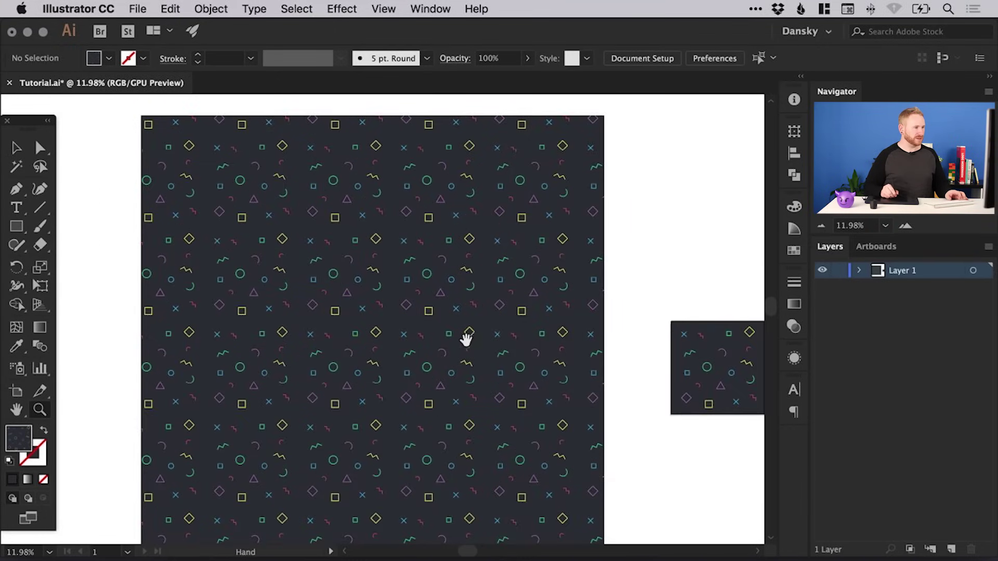
pyautogui.click(366, 338)
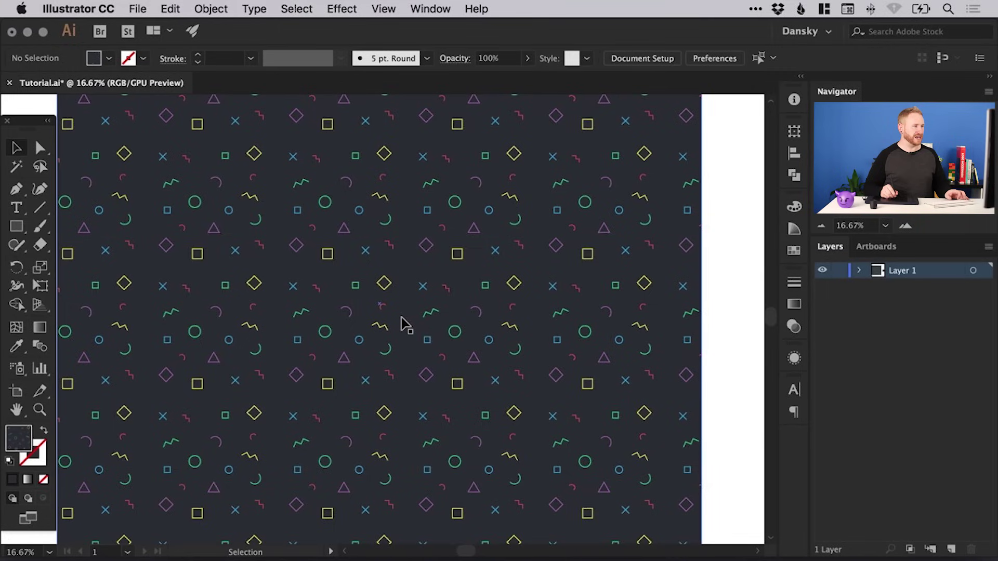
pyautogui.hotkey('ctrl', '=')
pyautogui.moveTo(391, 320); pyautogui.dragTo(555, 271)
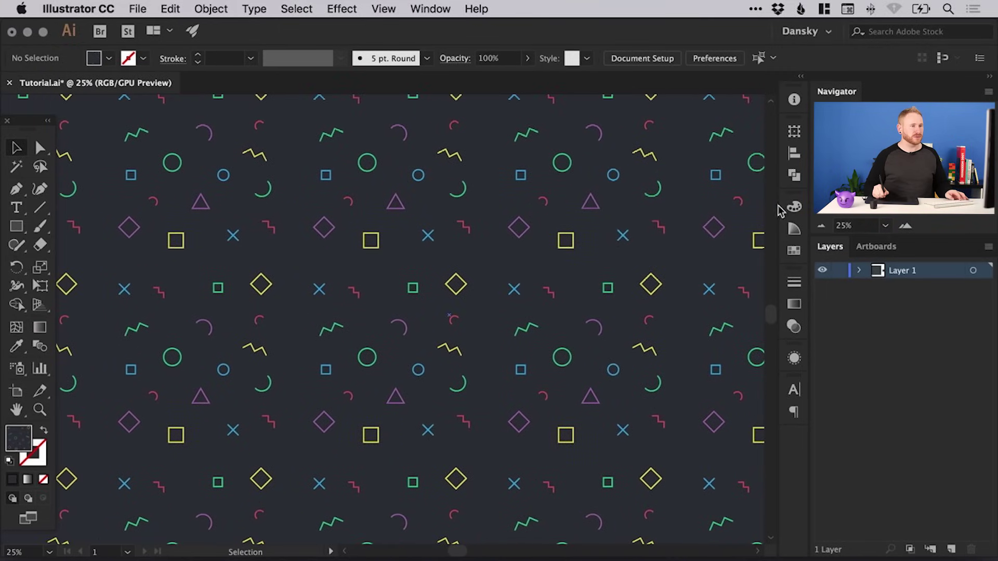
pyautogui.click(793, 252)
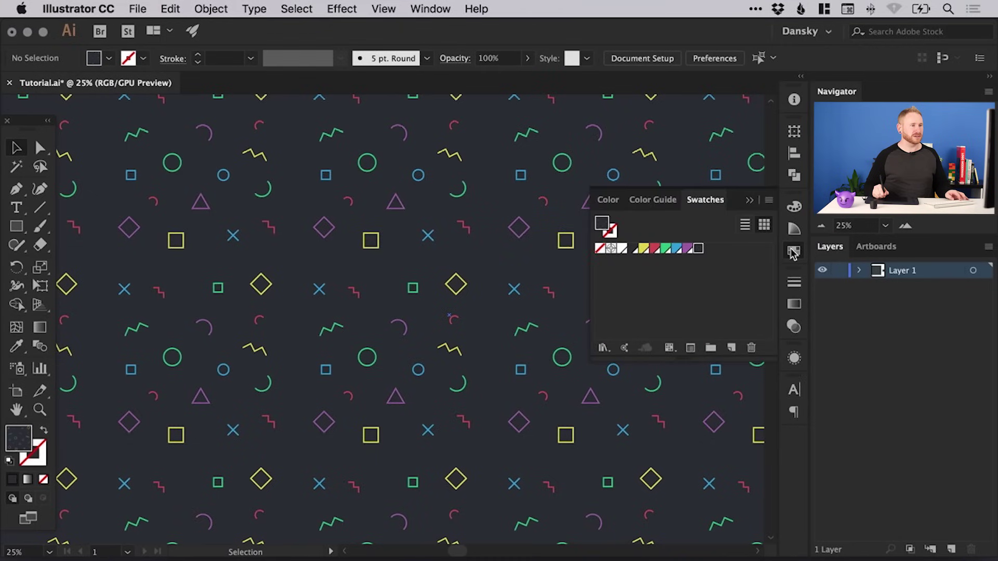
# Double-click the Cutesy Wallpaper swatch and set the linked H and V spacing to -20 px.
pyautogui.doubleClick(698, 250)
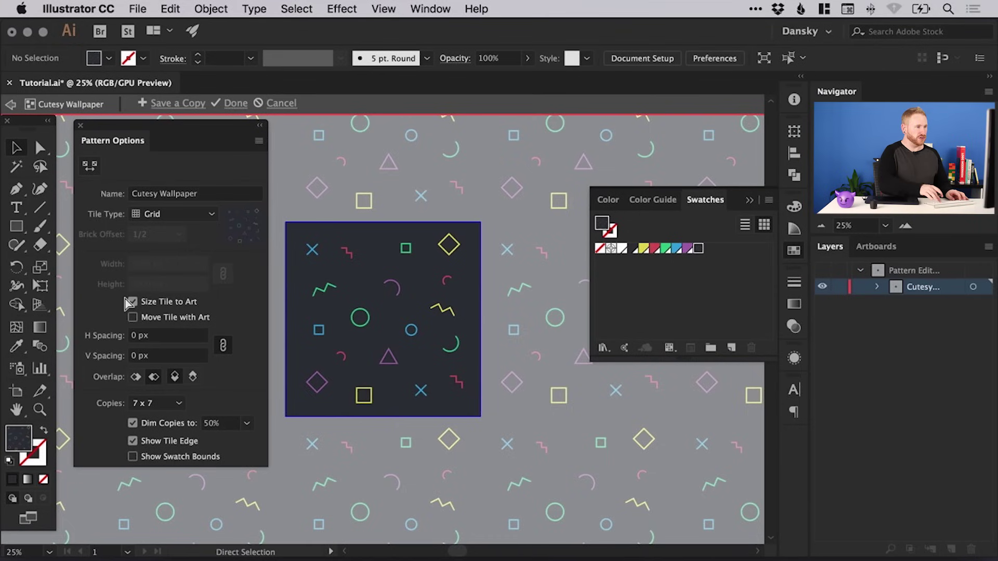
pyautogui.hotkey('ctrl', '-')
pyautogui.hotkey('ctrl', '-')
pyautogui.click(170, 337)
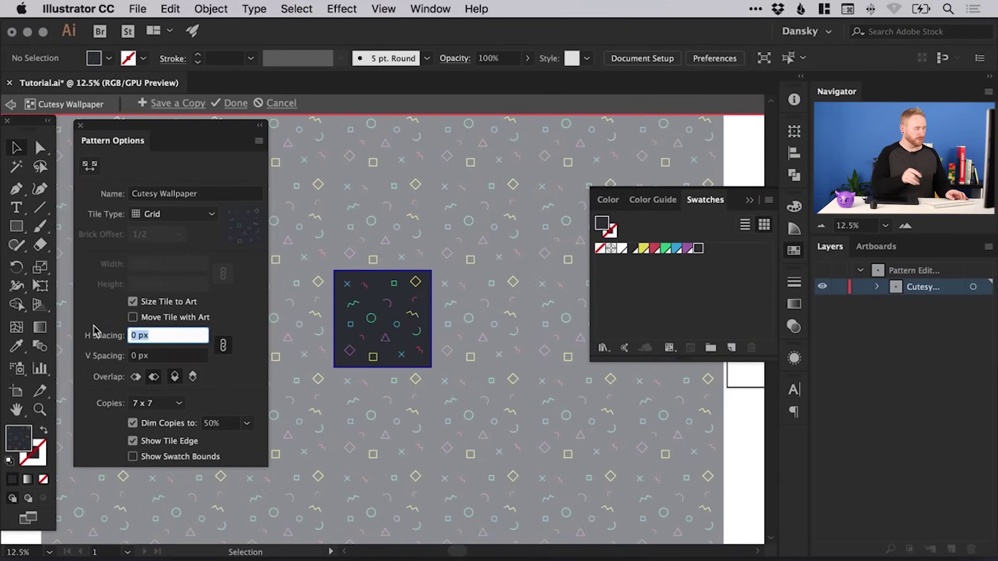
pyautogui.write('-20')
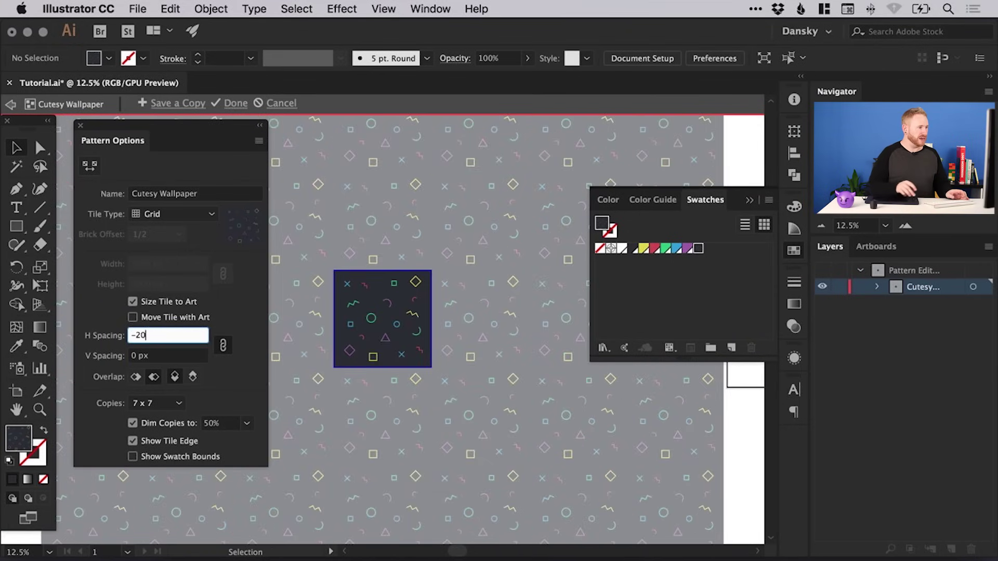
pyautogui.press('Tab')
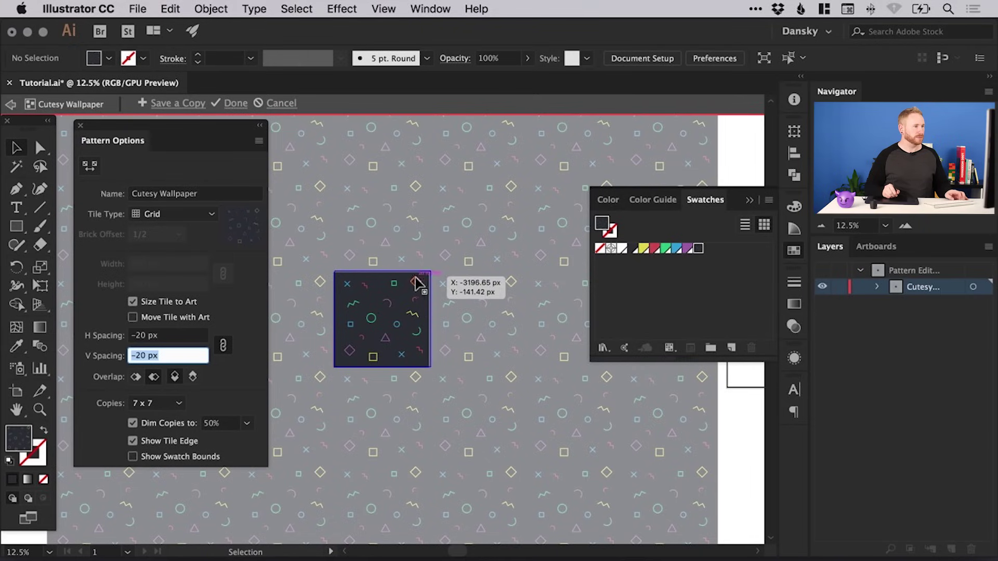
pyautogui.press('Return')
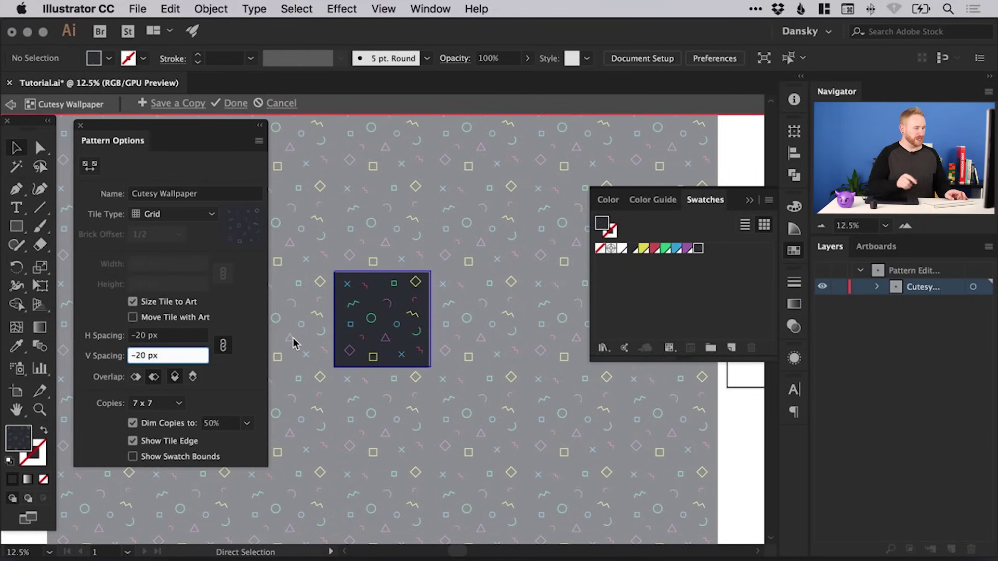